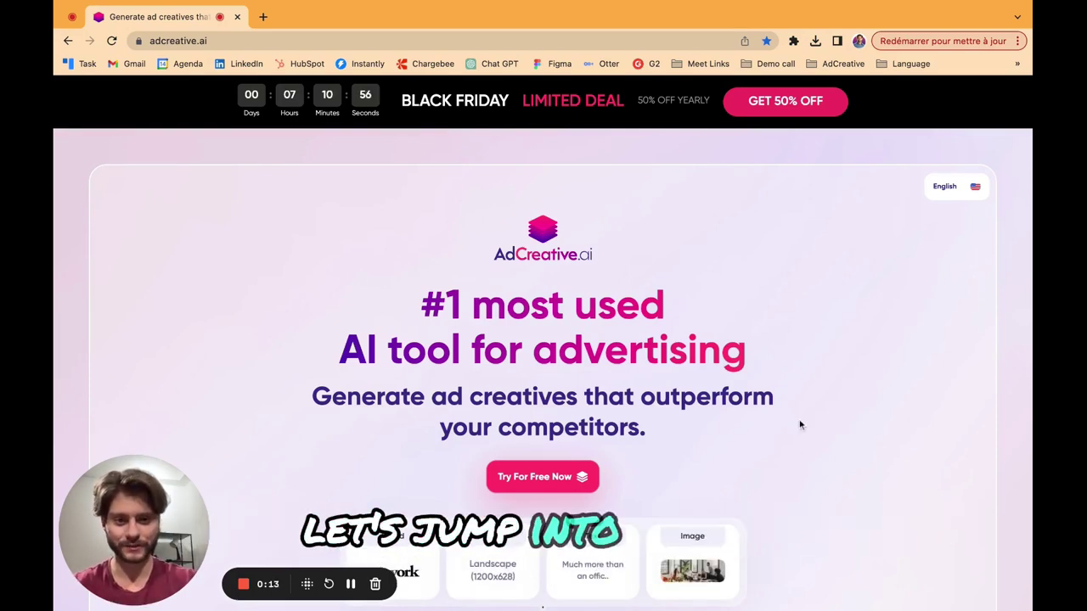
Log in to AdCreative.ai and choose Create a Brand from the brand selector dropdown.
scroll(800, 407, down, 3)
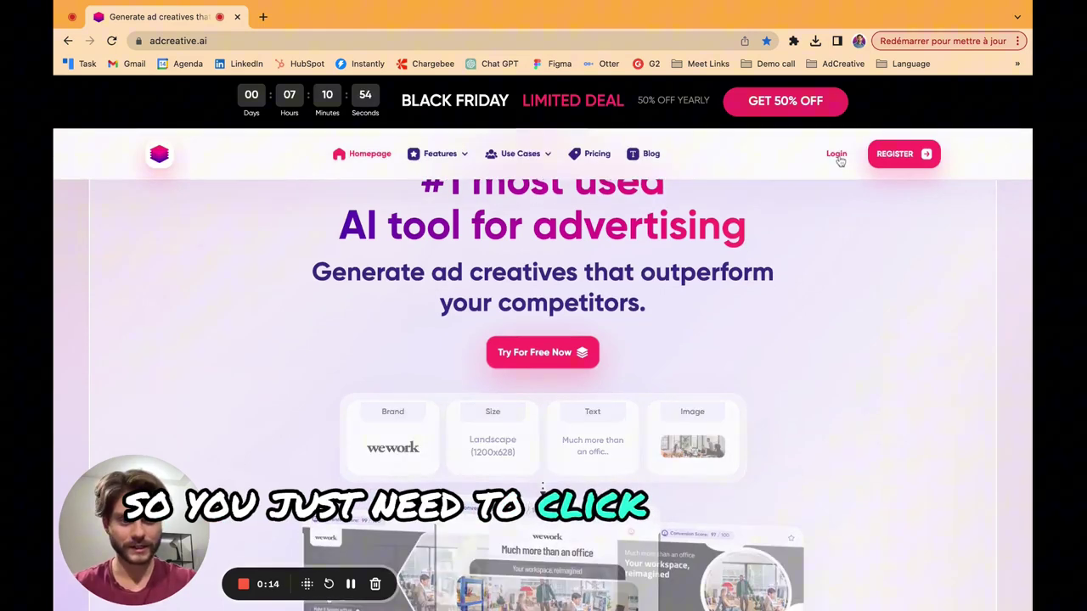
click(837, 158)
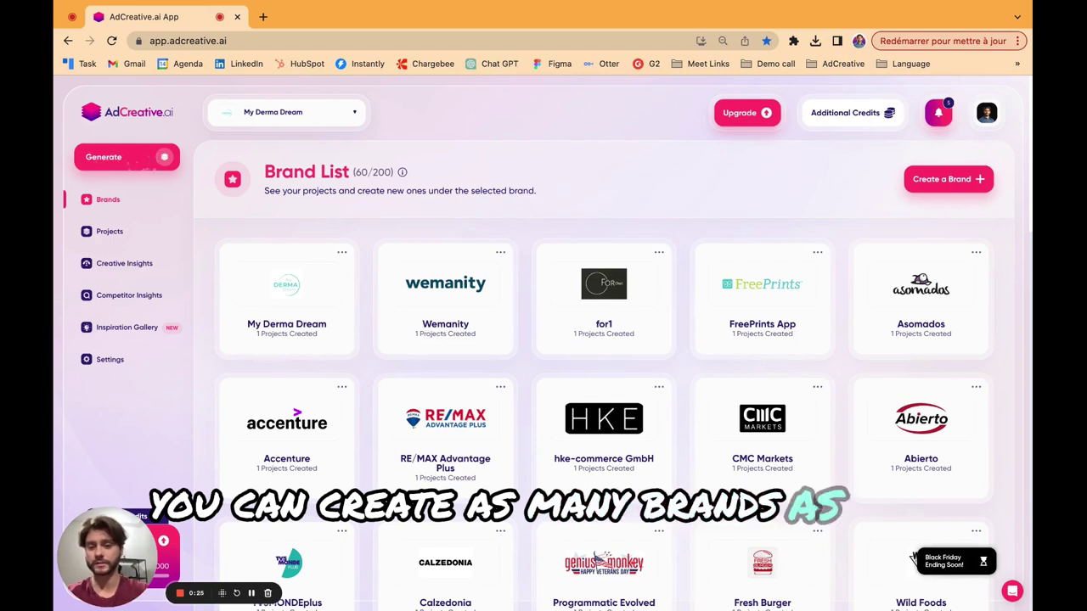
click(301, 113)
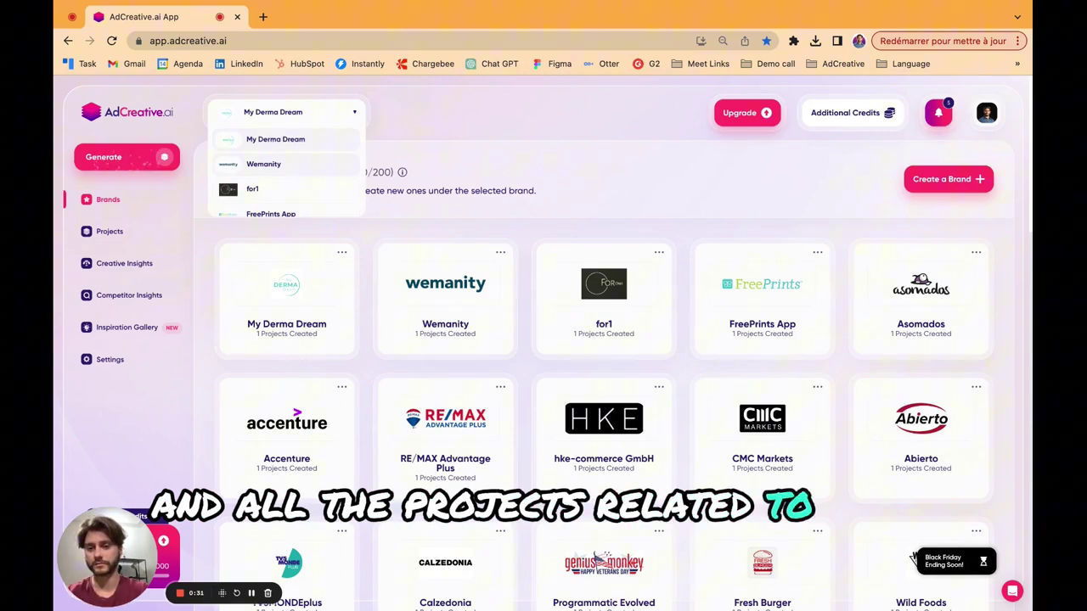
click(927, 180)
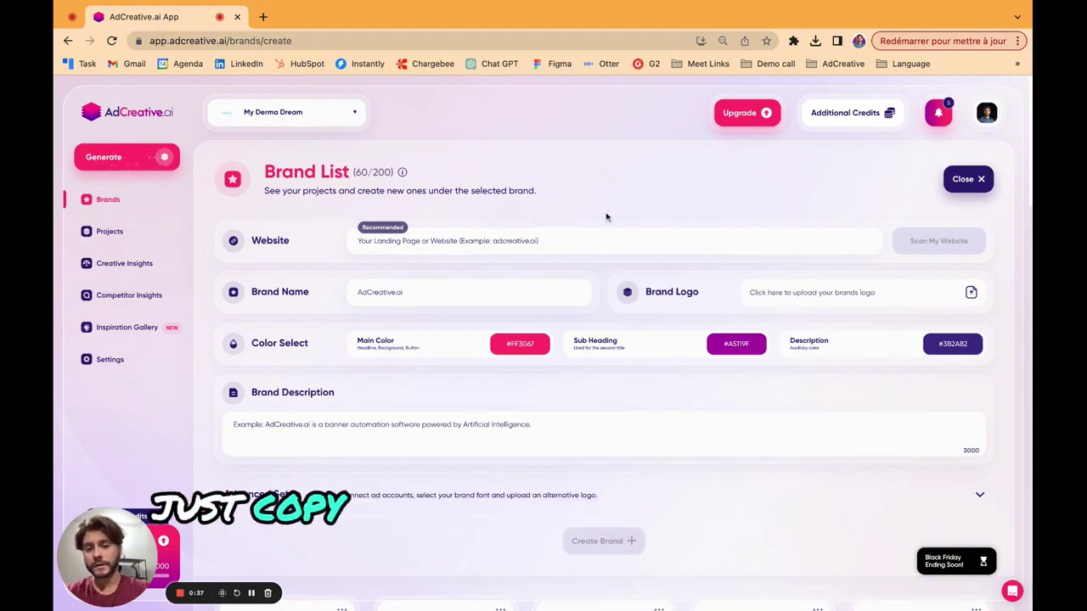
click(486, 236)
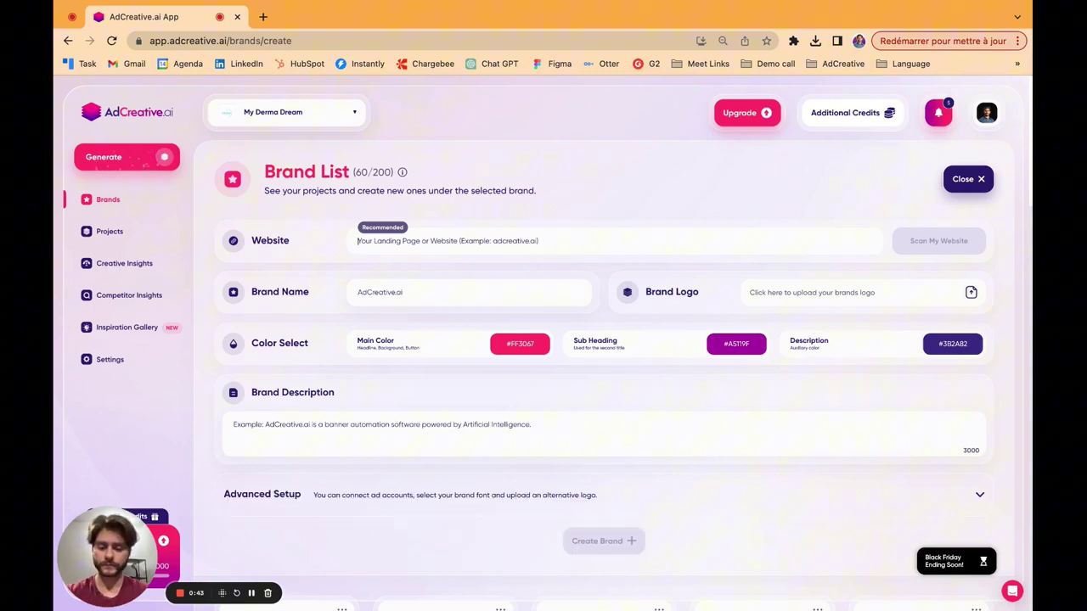
text(https://www.adcreative.ai/)
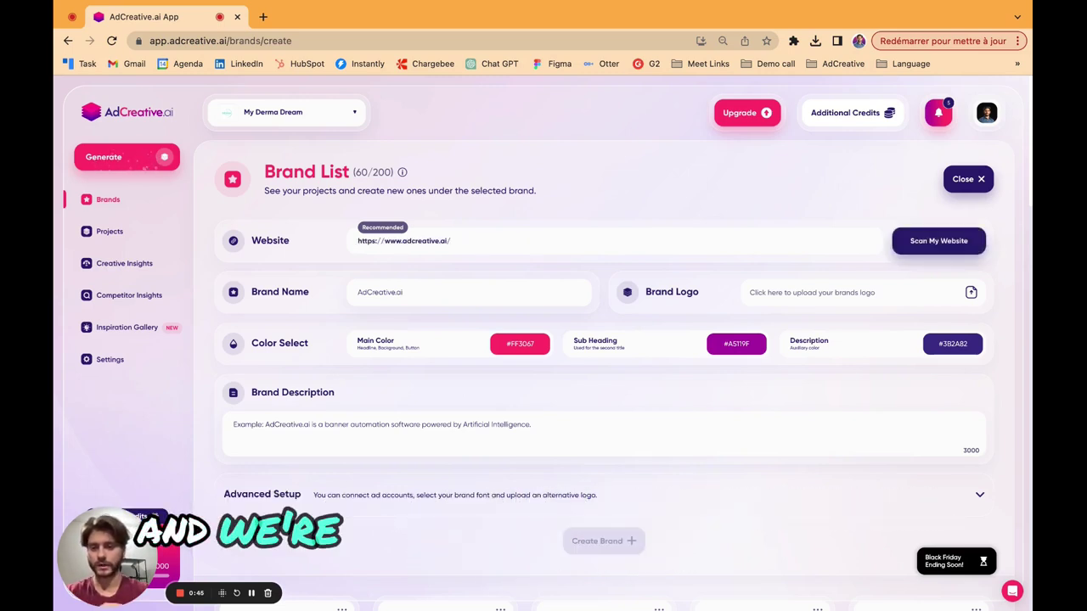
key(Return)
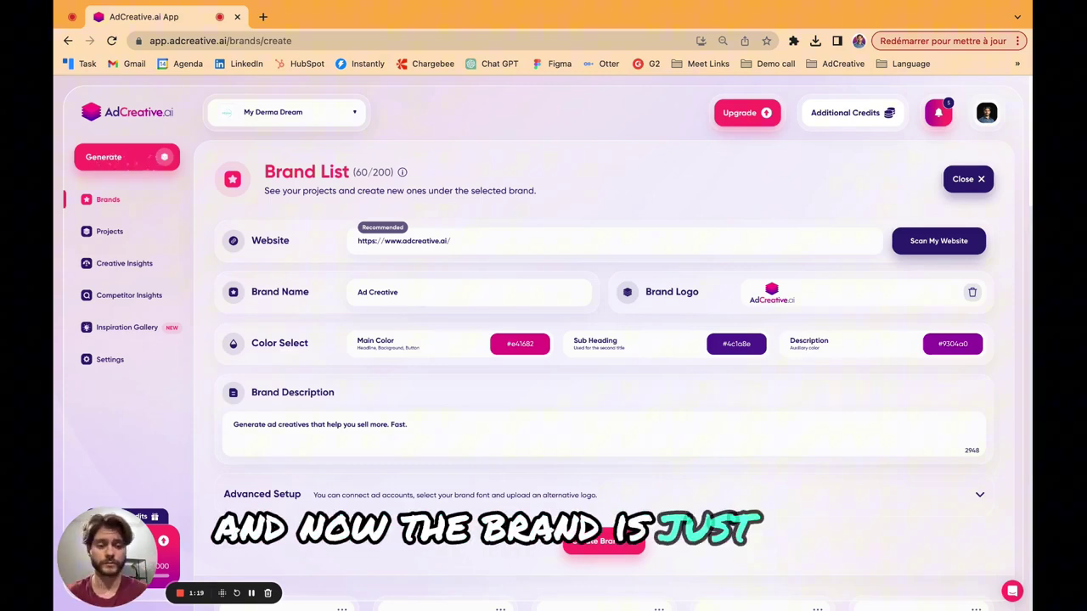
scroll(698, 444, down, 3)
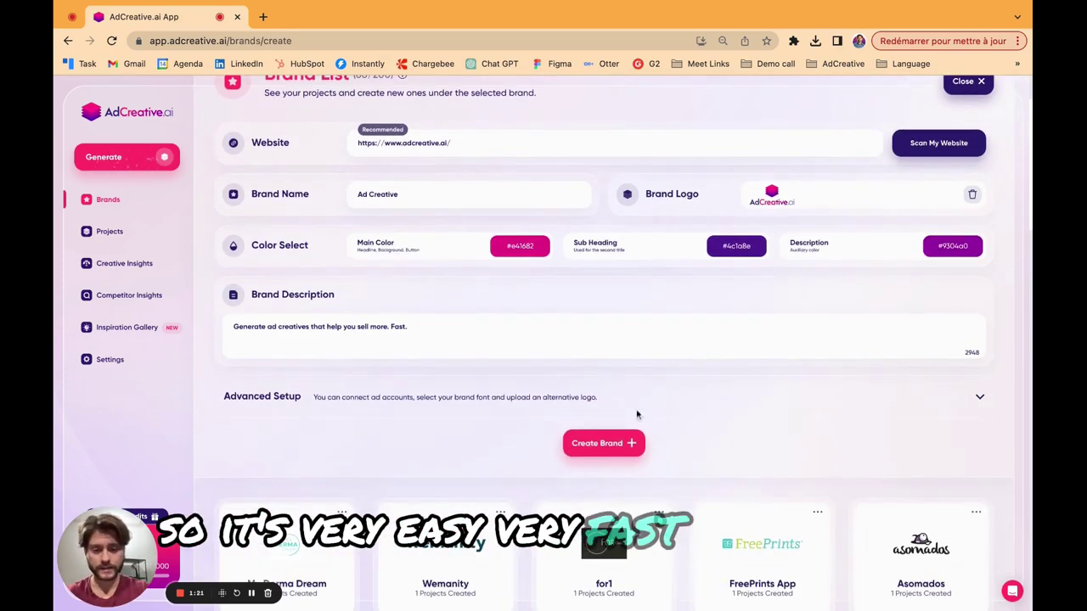
Expand Advanced Setup and save the new Ad Creative brand with Create Brand.
click(634, 404)
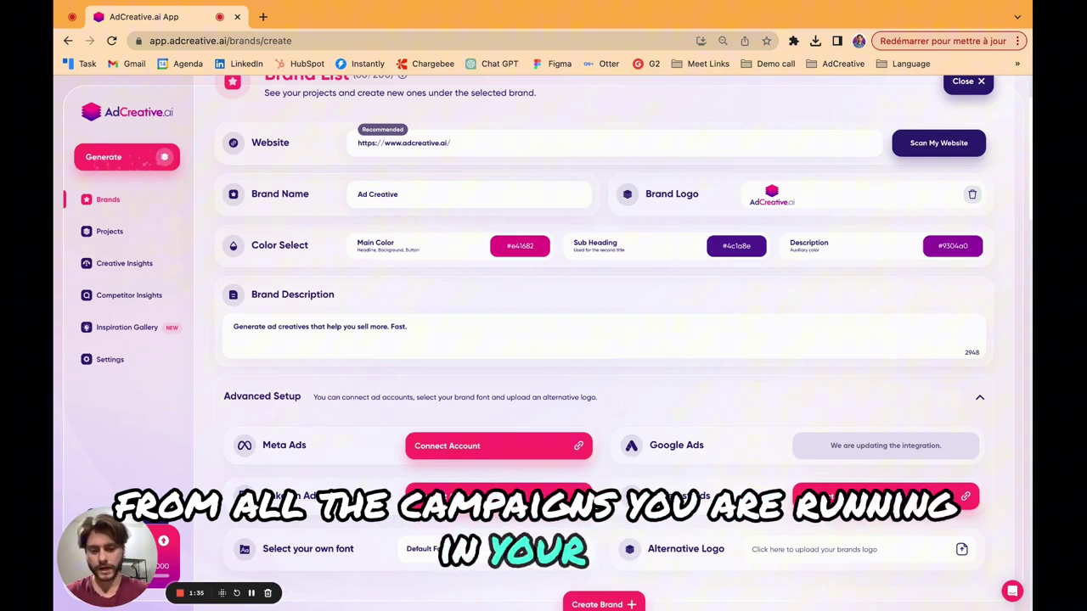
scroll(603, 340, down, 3)
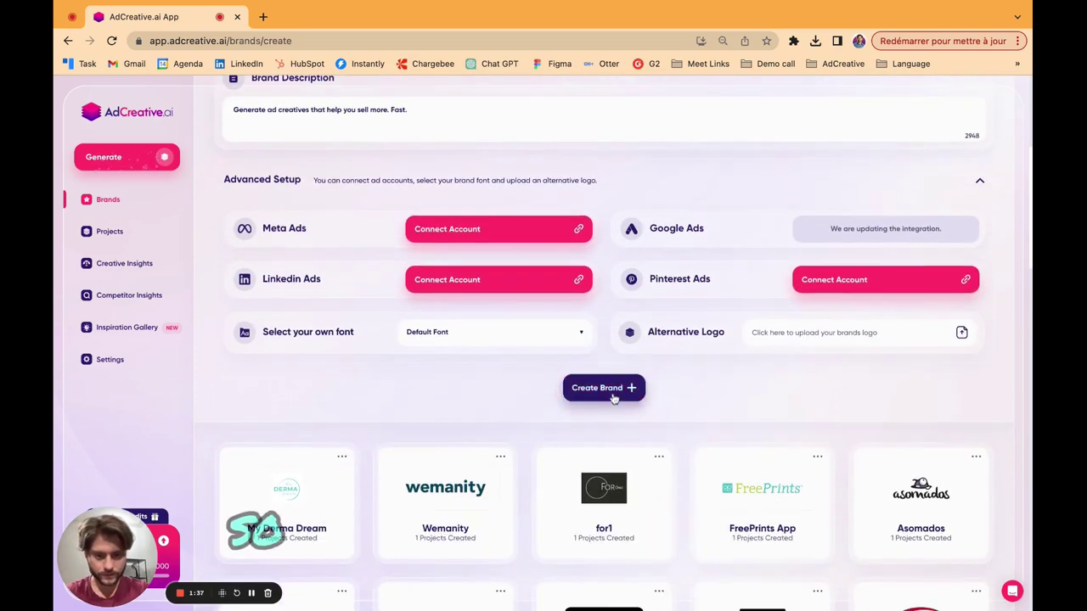
click(614, 396)
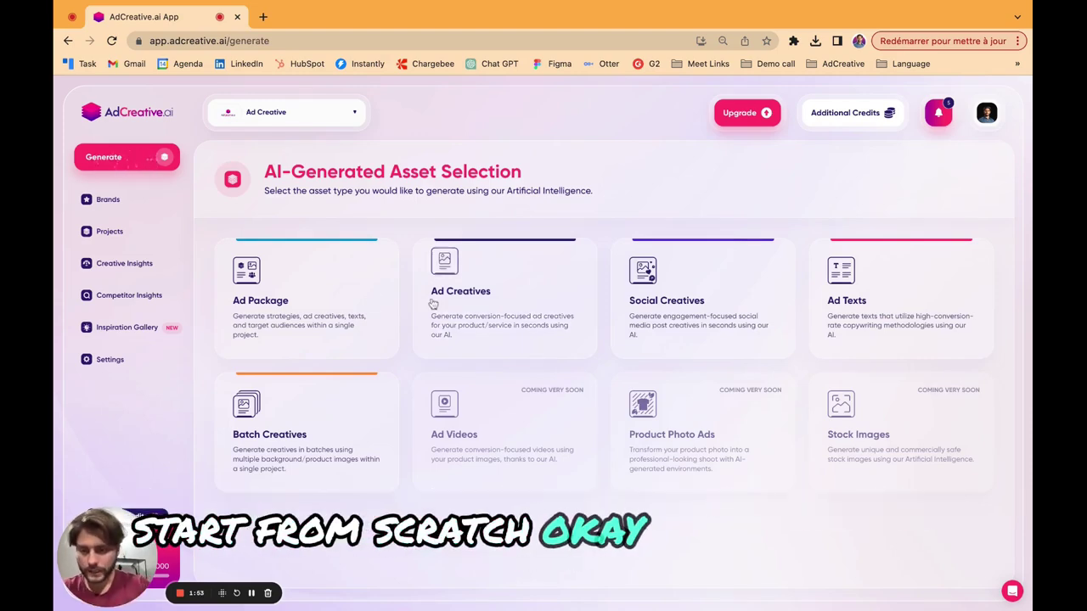
Start an Ad Package project and scan the pasted website URL to auto-fill its brief.
click(324, 297)
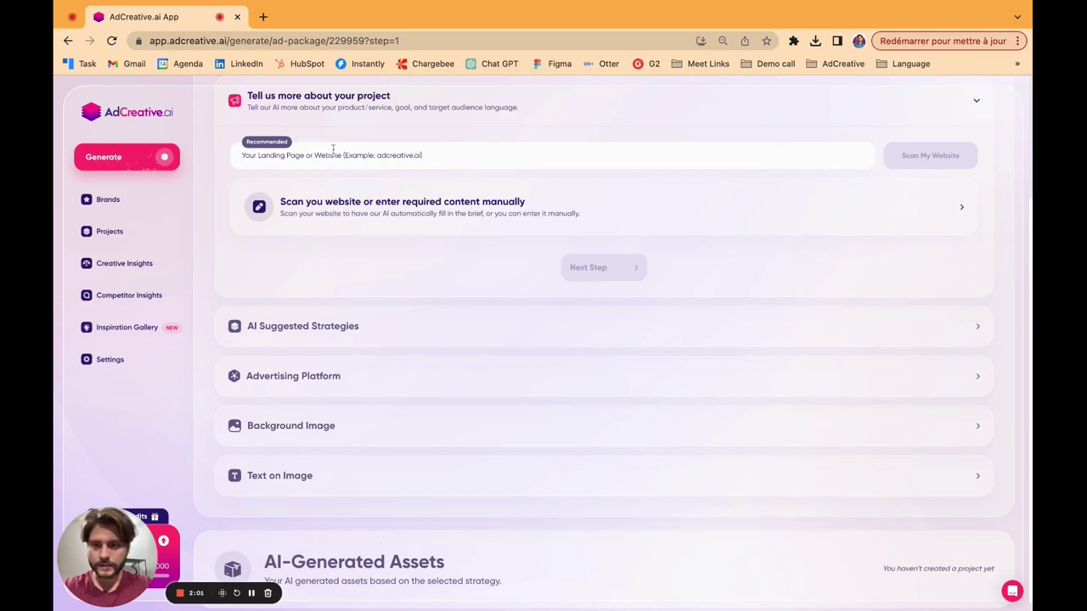
text(https://www.adcreative.ai/)
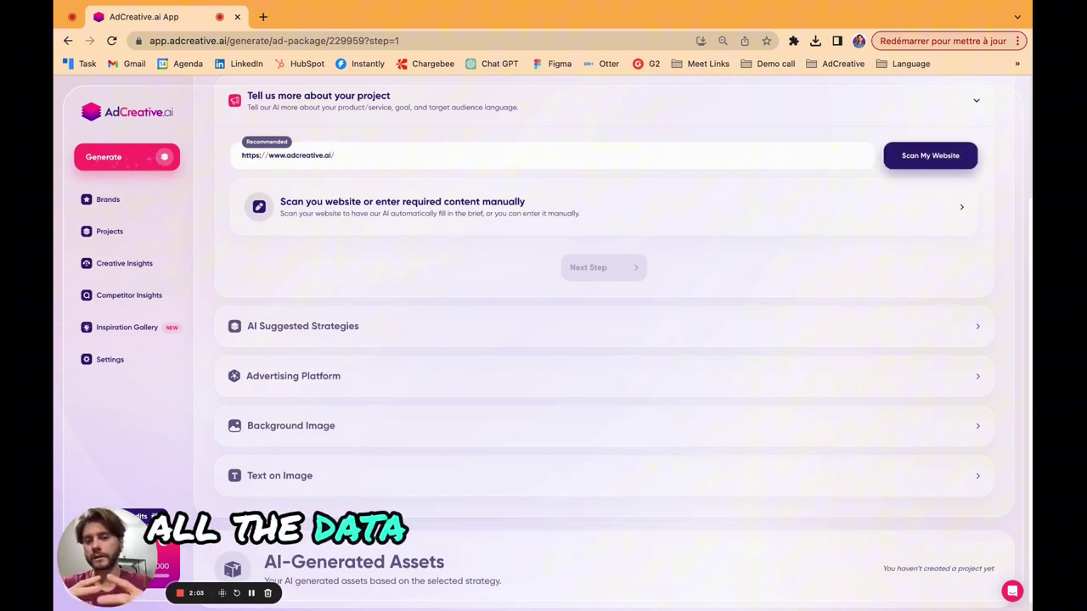
key(Return)
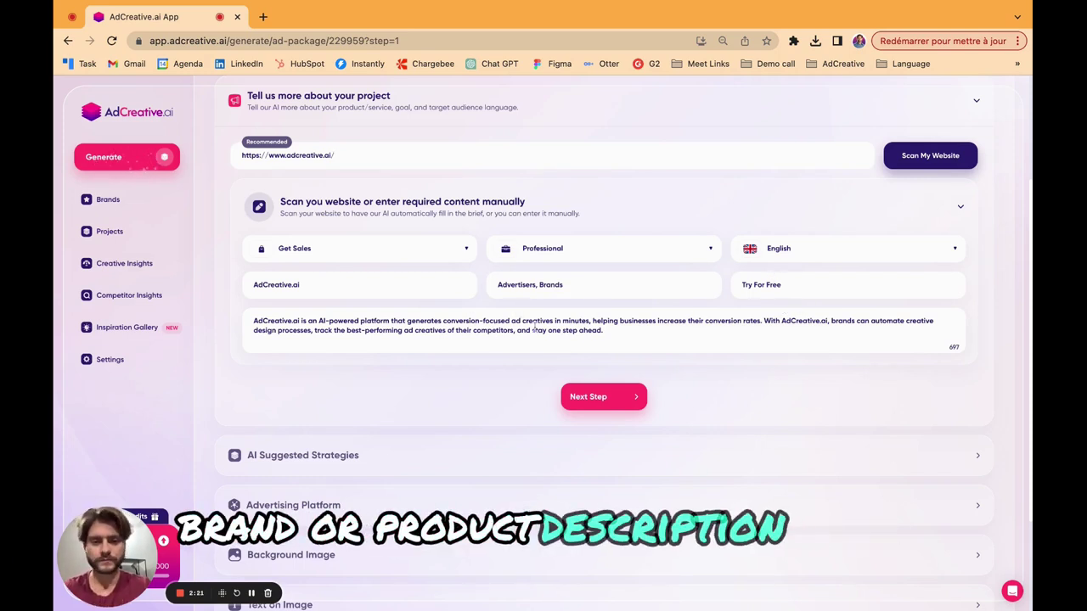
Change the ad tone from Professional to Friendly, keeping English as the language.
click(559, 254)
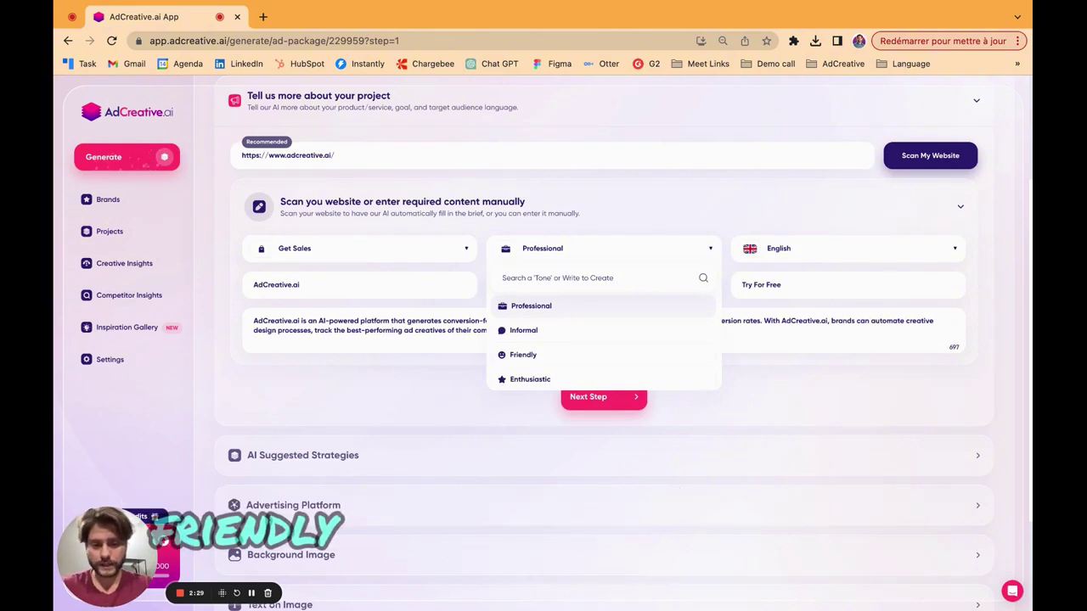
scroll(609, 350, down, 2)
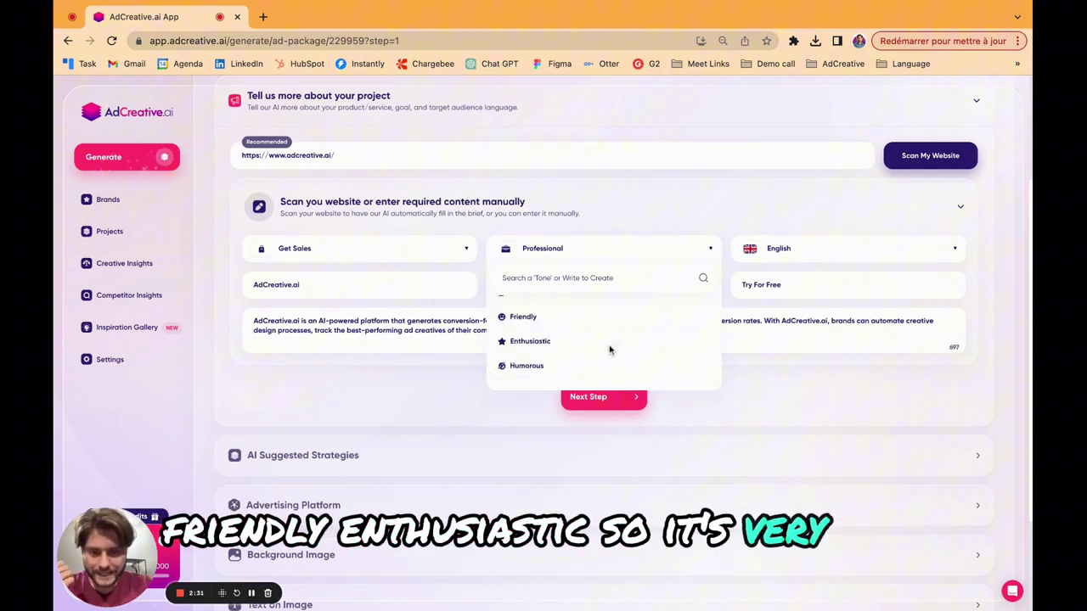
scroll(609, 348, up, 2)
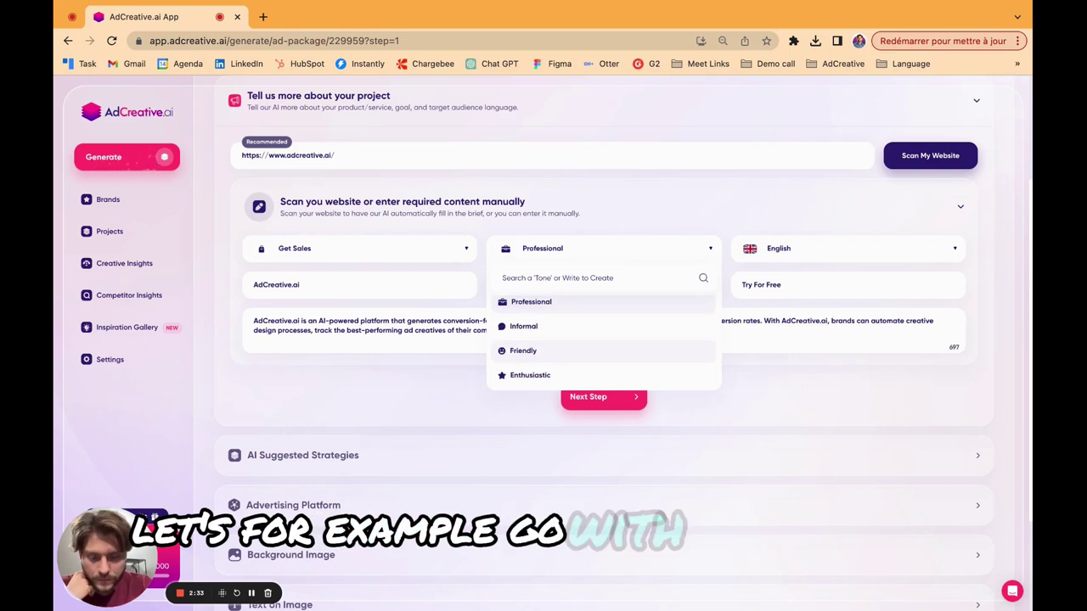
click(577, 349)
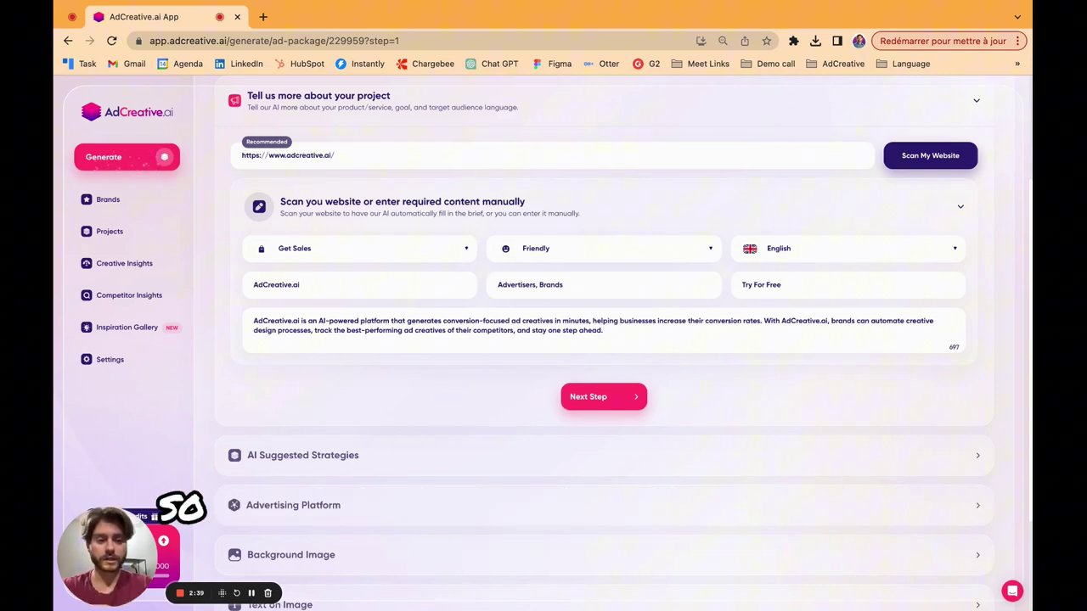
click(849, 248)
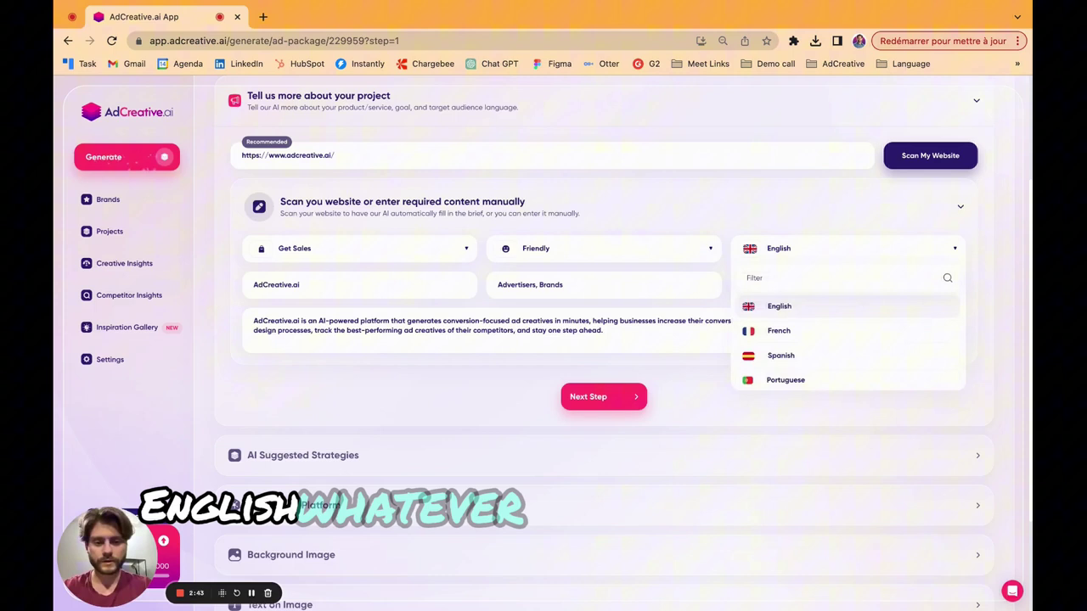
click(779, 309)
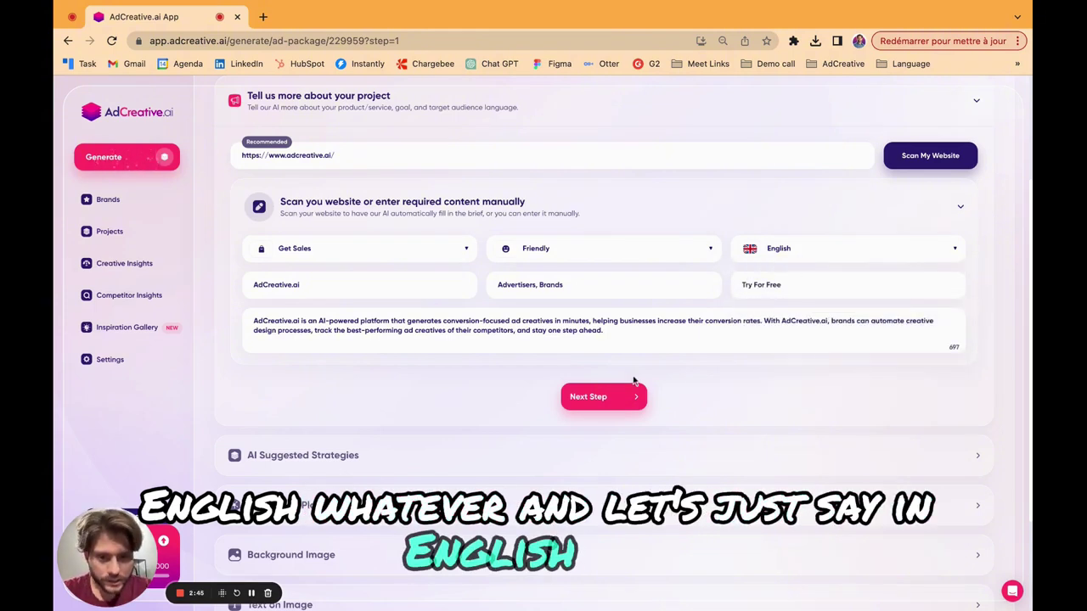
Choose the Direct conversion focused strategy and continue to the Advertising Platform step.
click(592, 399)
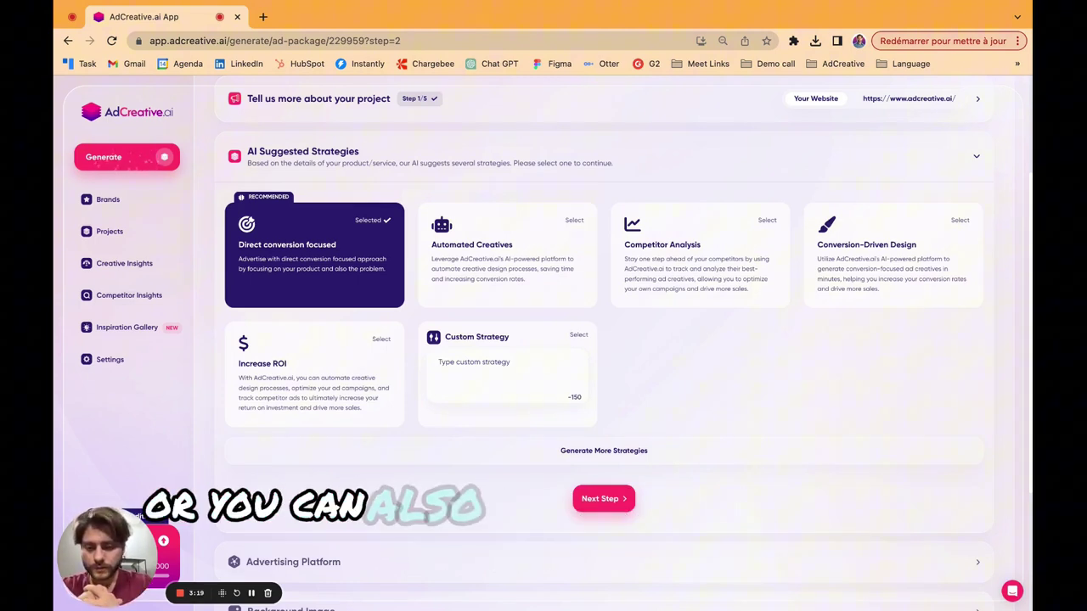
click(479, 374)
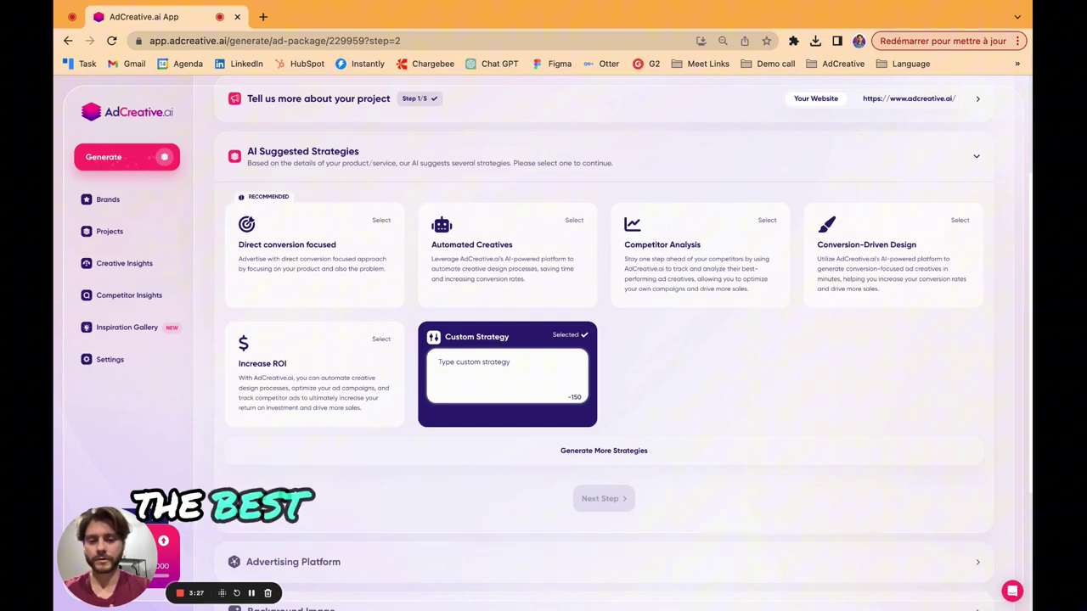
click(299, 237)
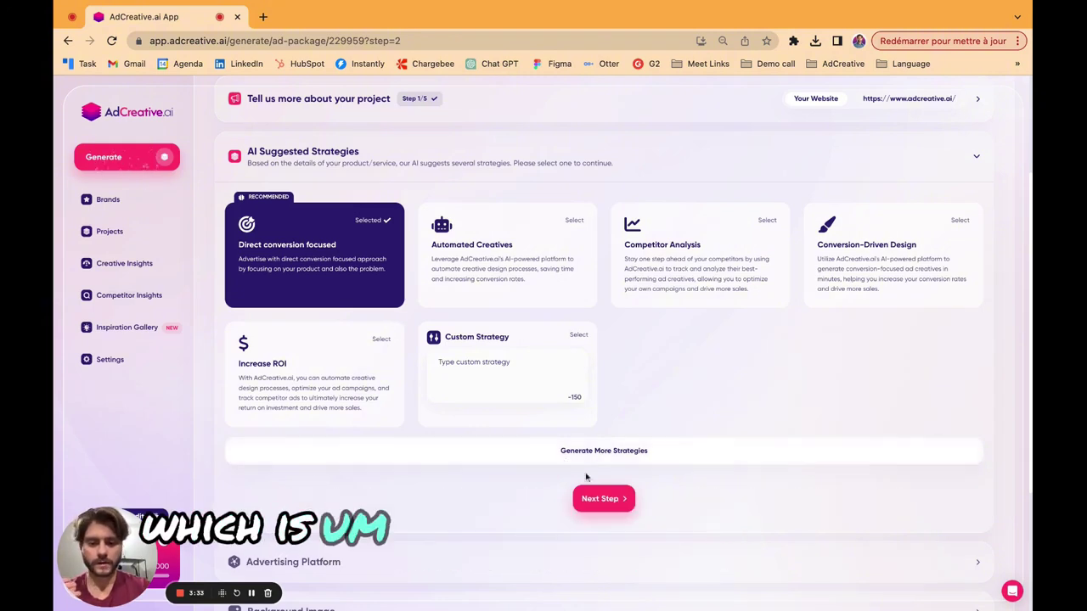
click(605, 500)
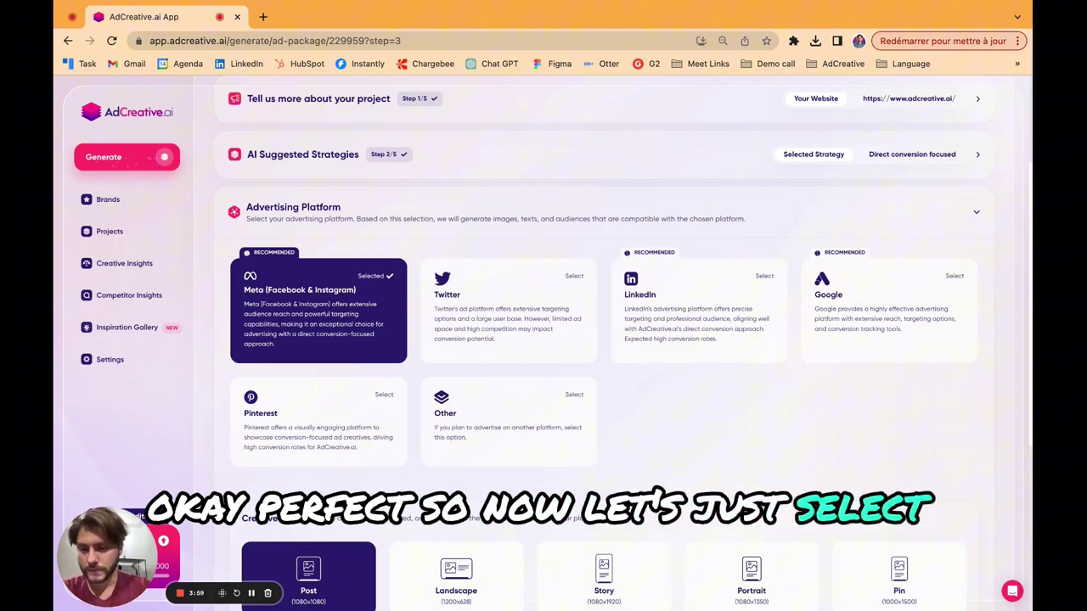
Keep Meta with the Post (1080x1080) size and continue to background image selection.
scroll(652, 501, down, 5)
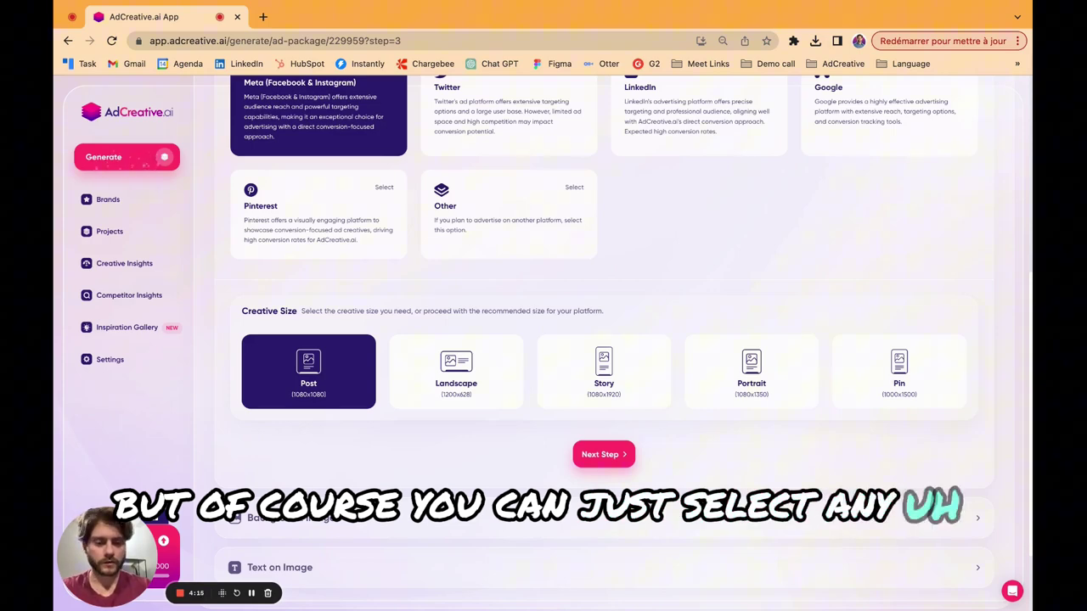
click(605, 455)
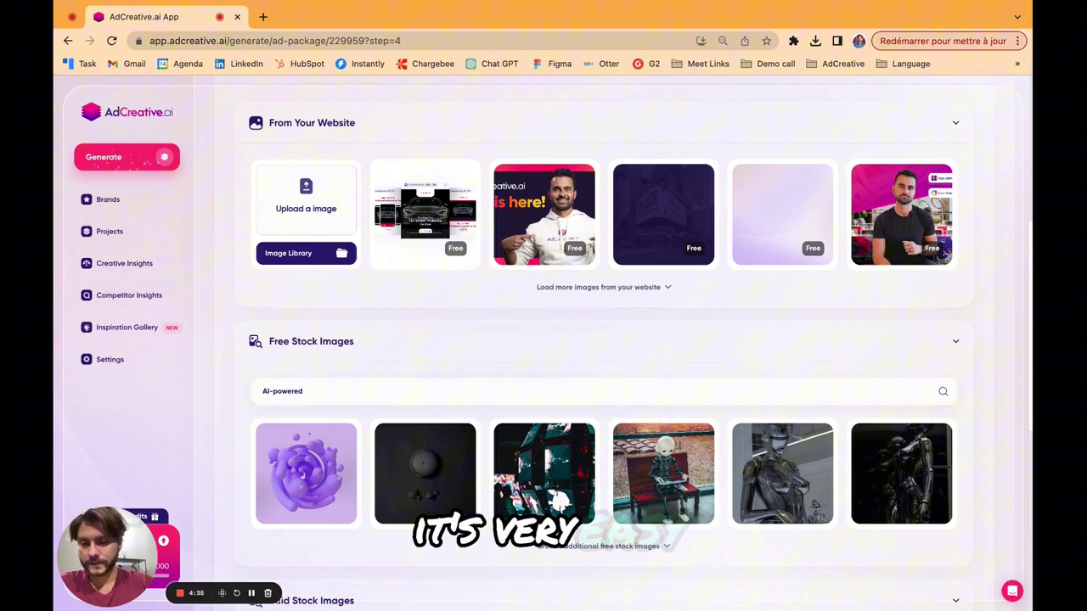
Scroll through the image sources to reach the Free Stock Images search box.
scroll(556, 460, down, 4)
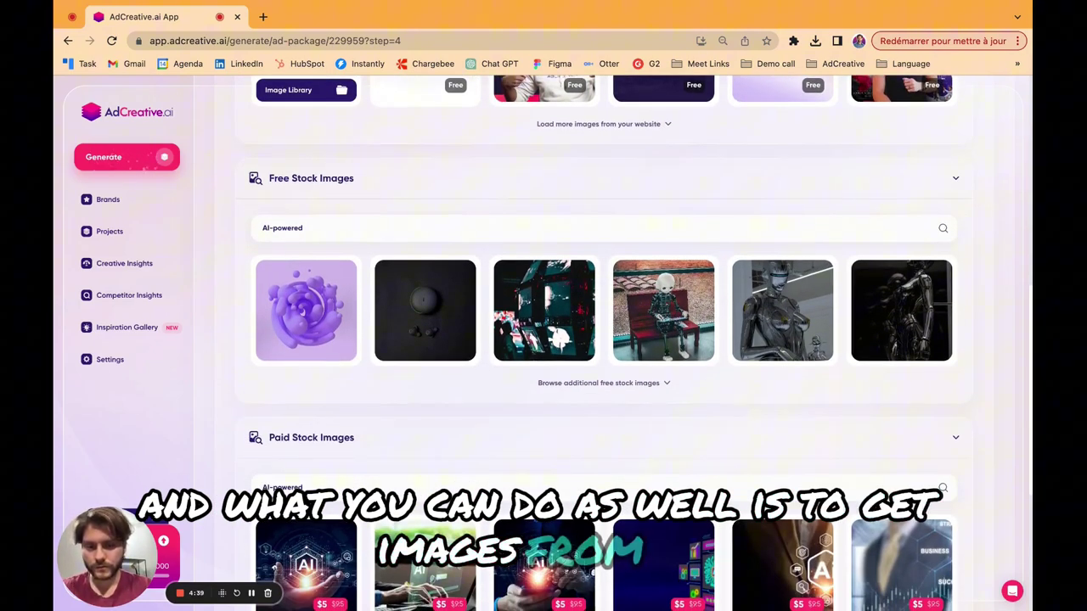
scroll(602, 343, down, 1)
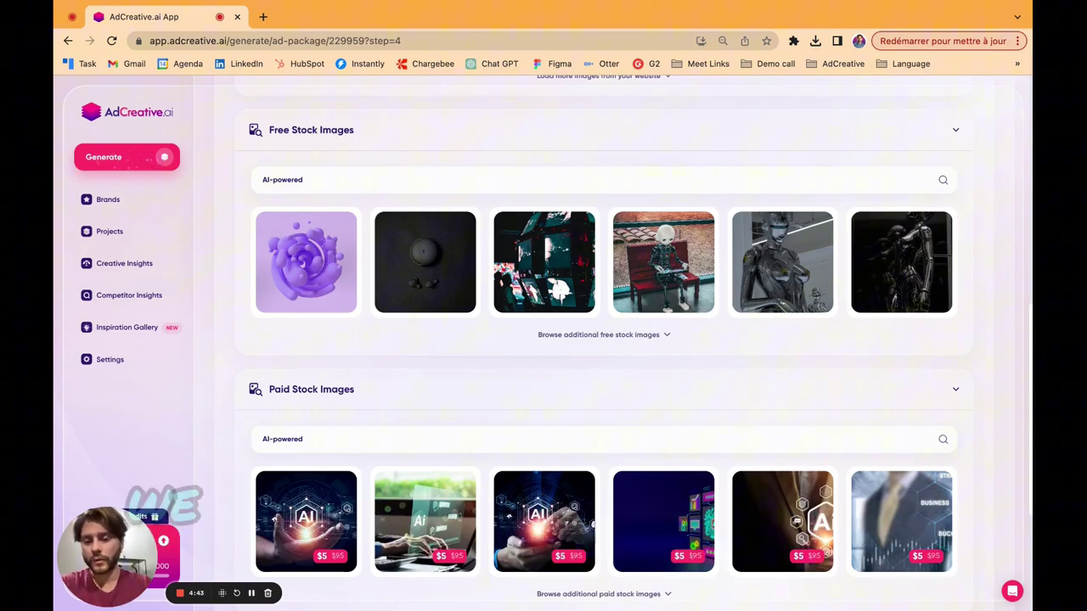
scroll(536, 484, down, 1)
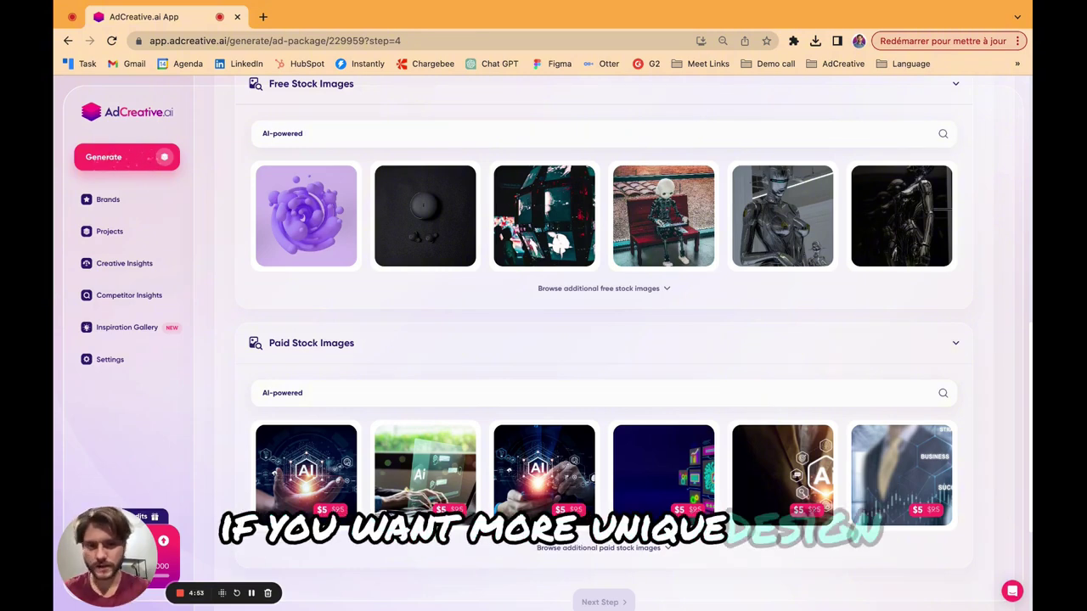
scroll(638, 344, up, 1)
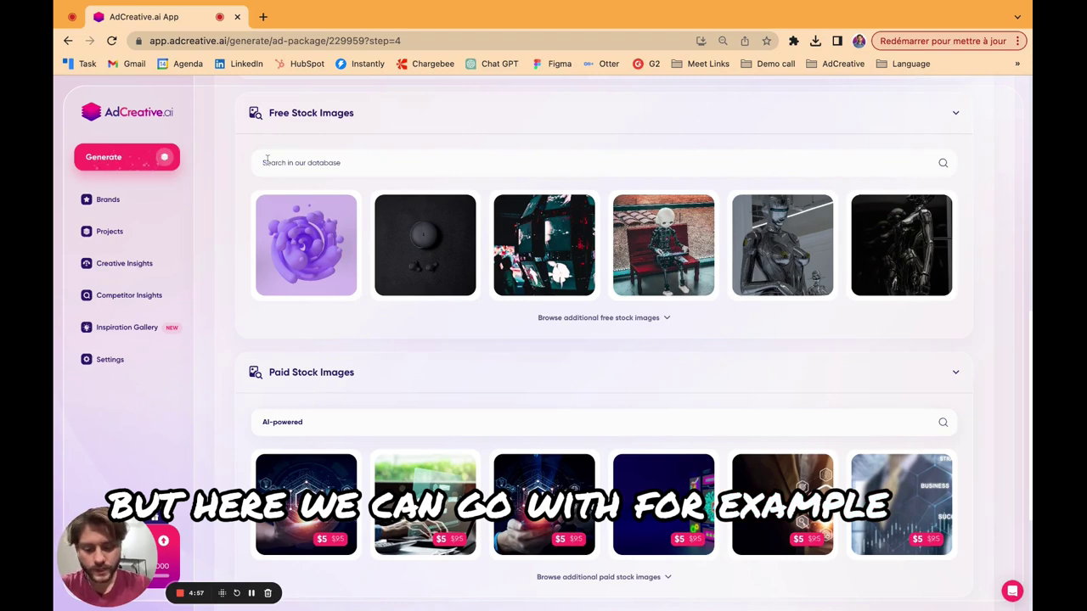
Search stock images for 'marketing', pick the neon city street photo, and continue to texts.
text(ing)
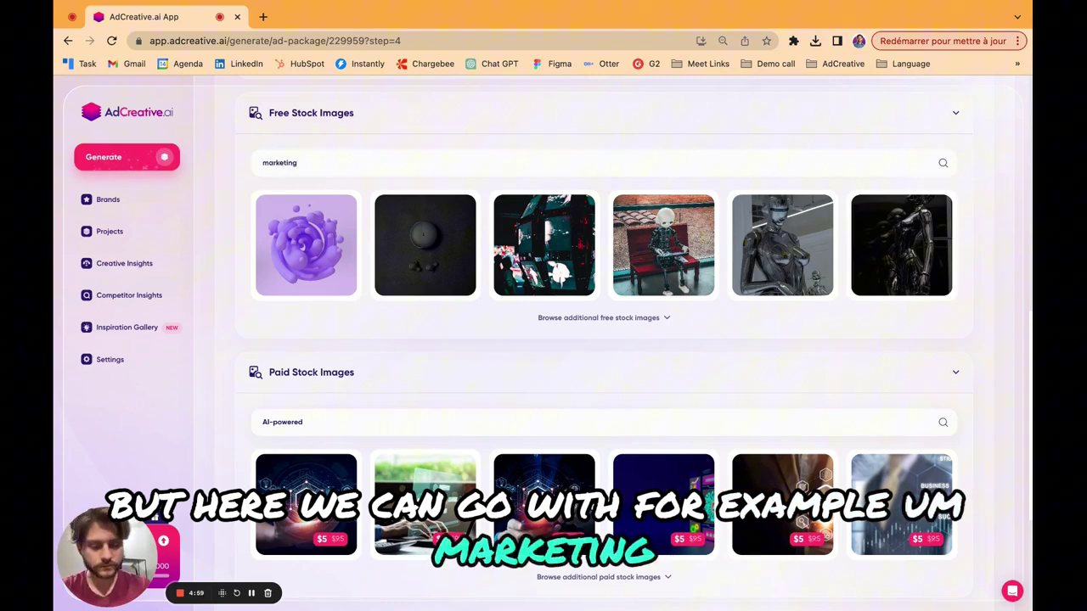
key(Return)
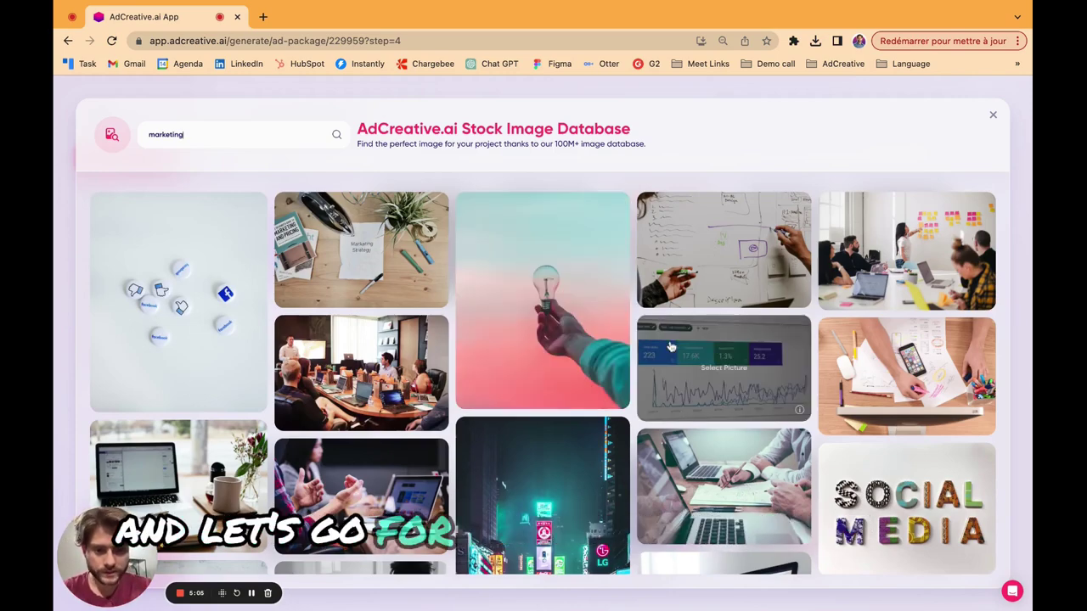
scroll(507, 455, down, 3)
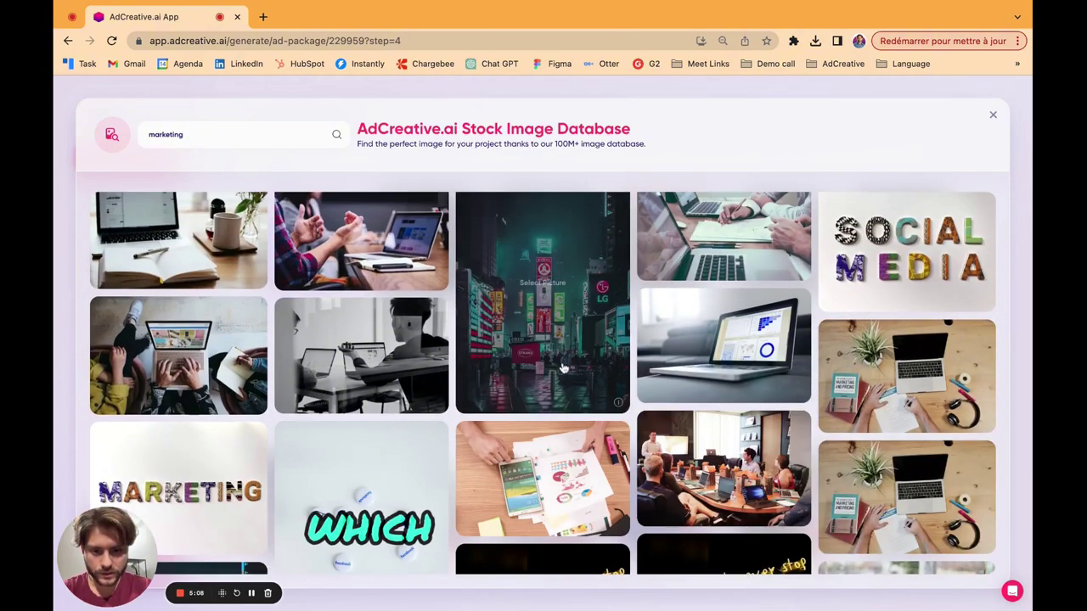
click(559, 363)
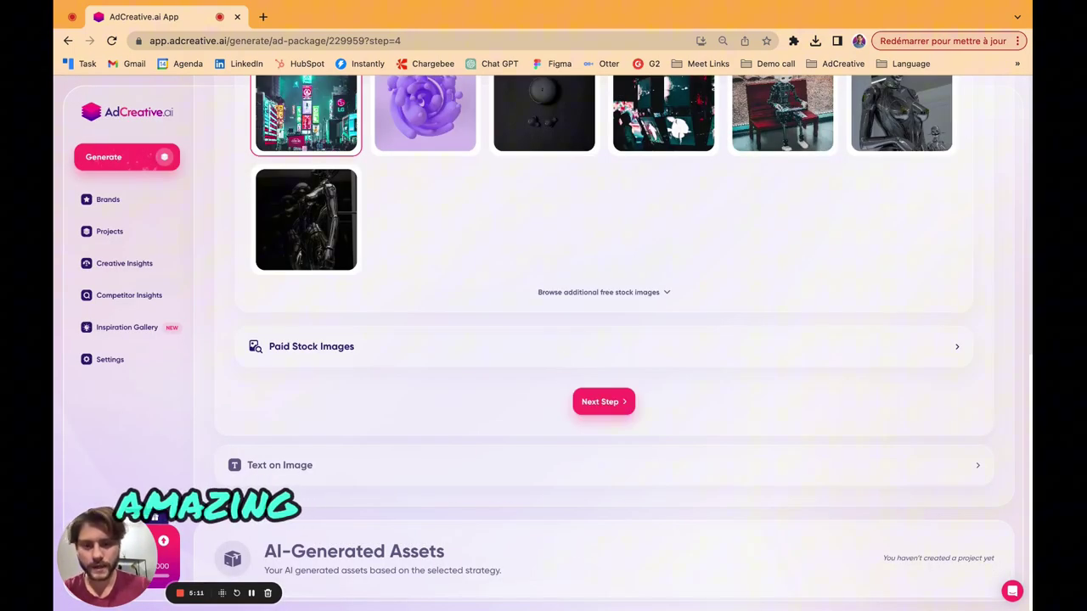
click(601, 404)
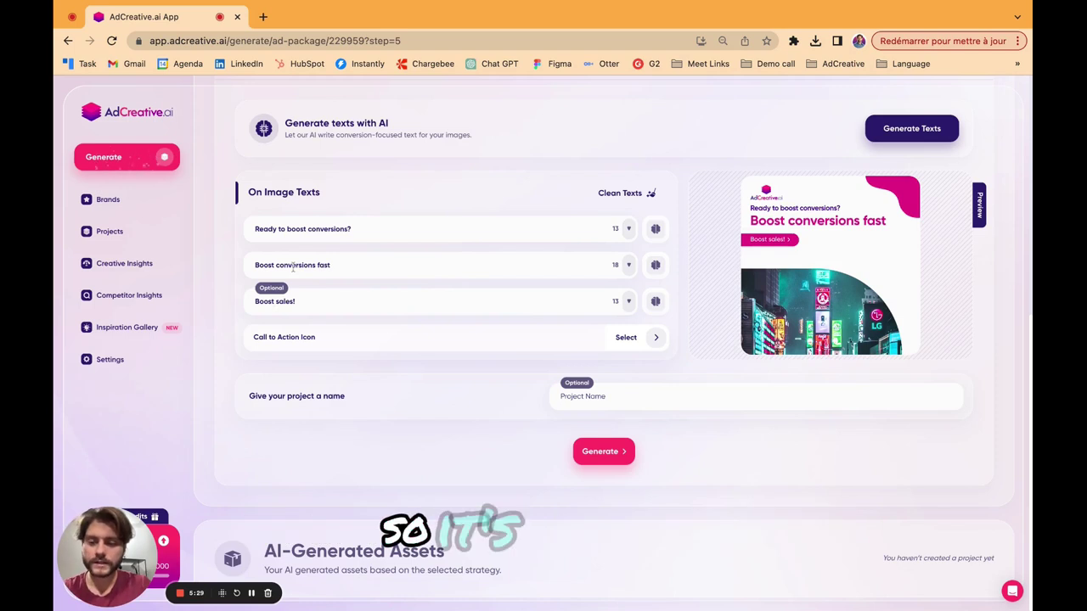
click(630, 236)
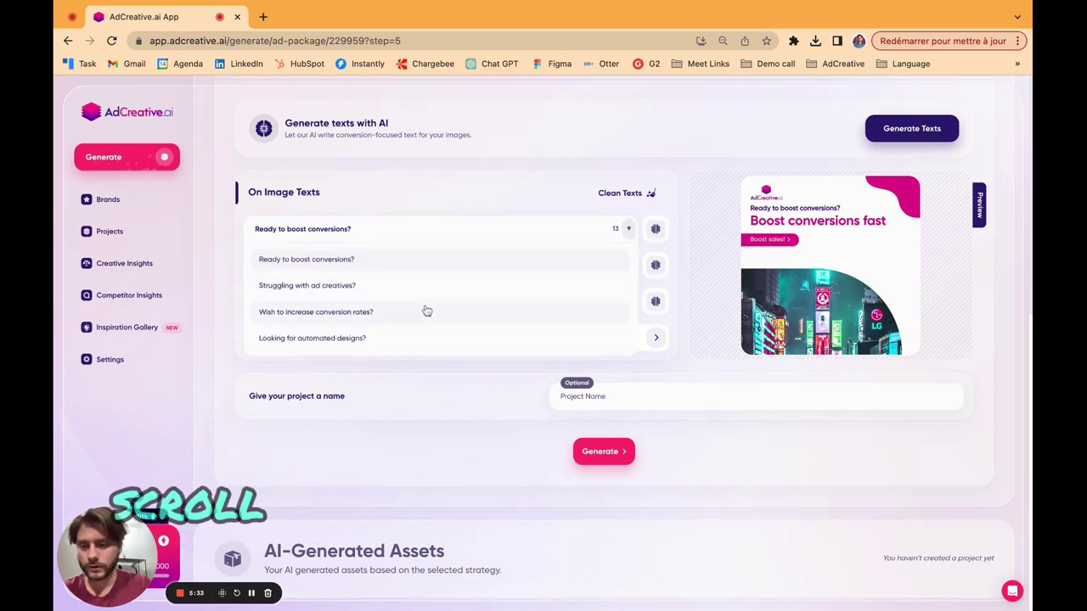
scroll(428, 312, down, 3)
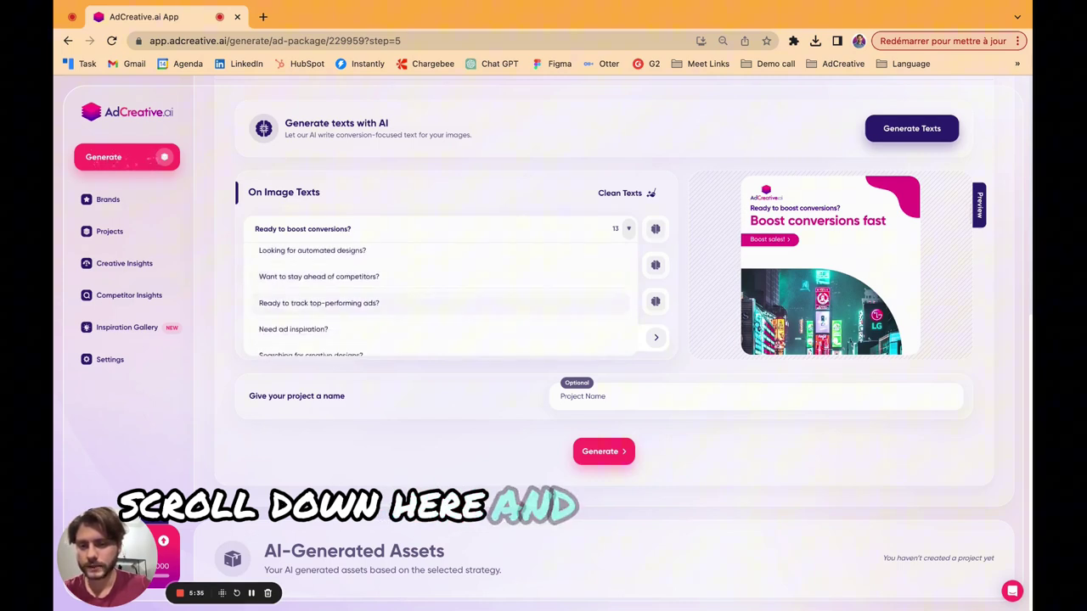
scroll(437, 297, down, 1)
scroll(437, 299, down, 1)
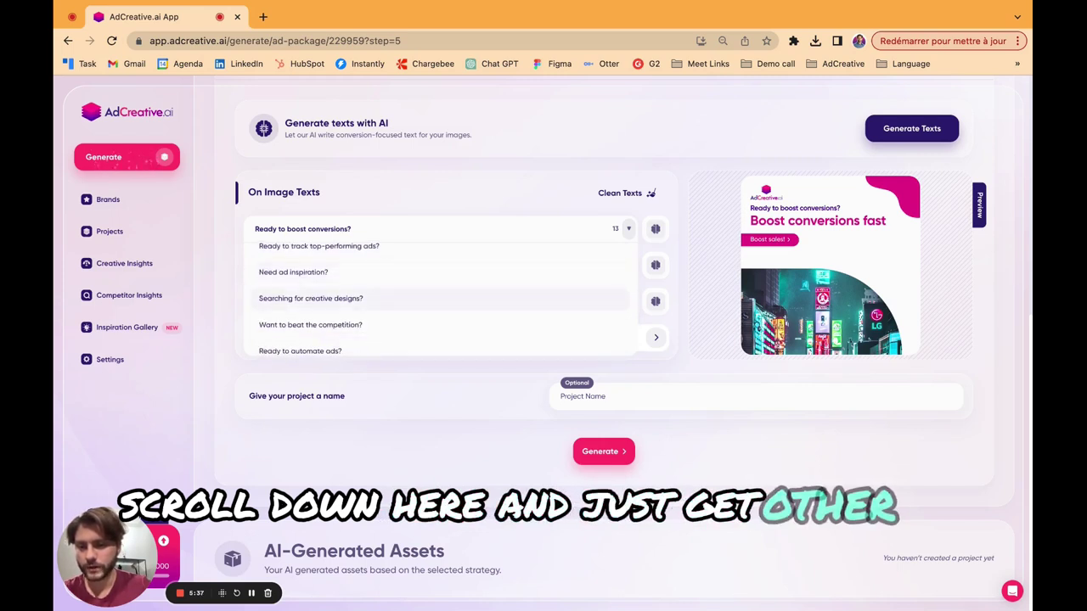
click(611, 289)
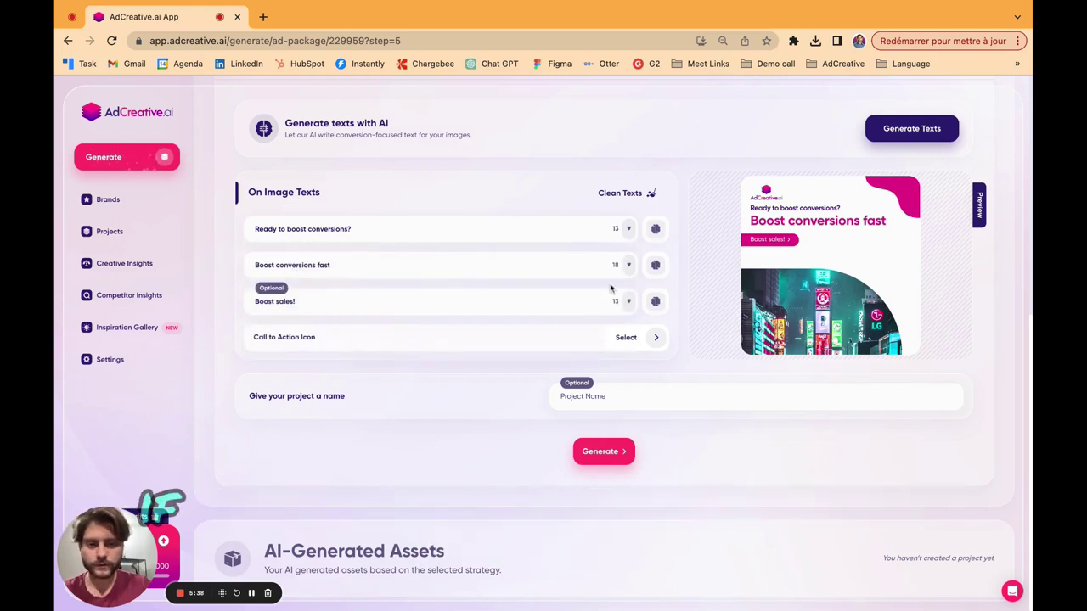
click(655, 231)
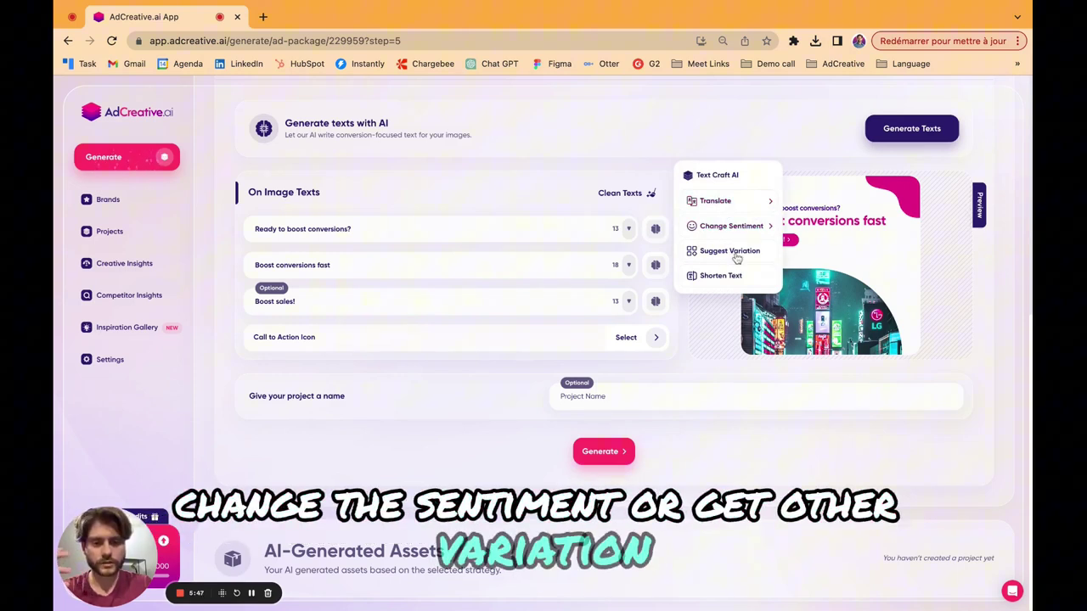
click(419, 232)
text(hello)
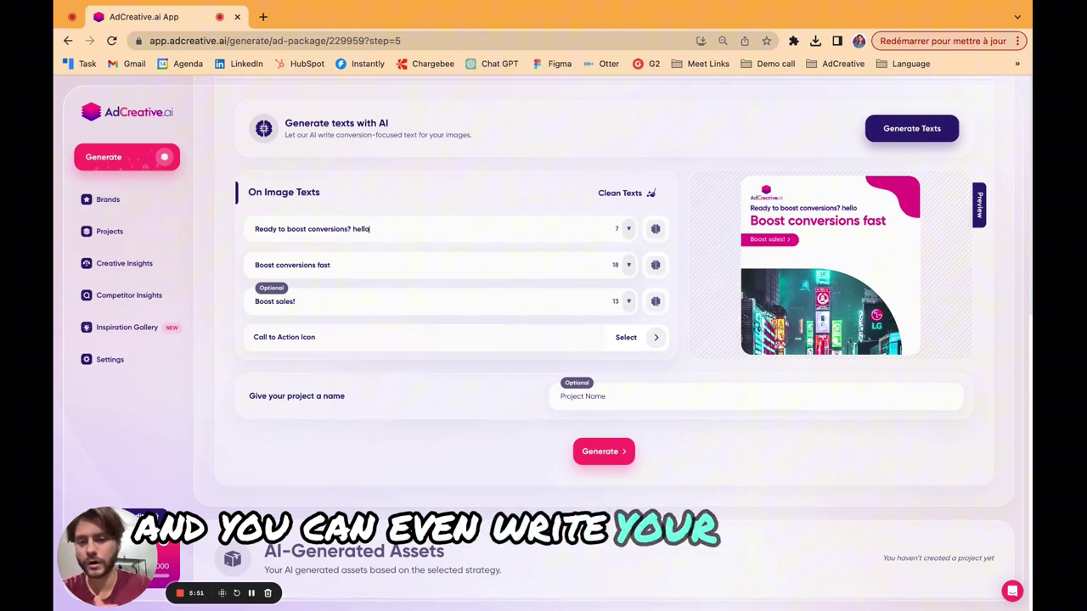
key(BackSpace)
key(BackSpace)
key(BackSpace)
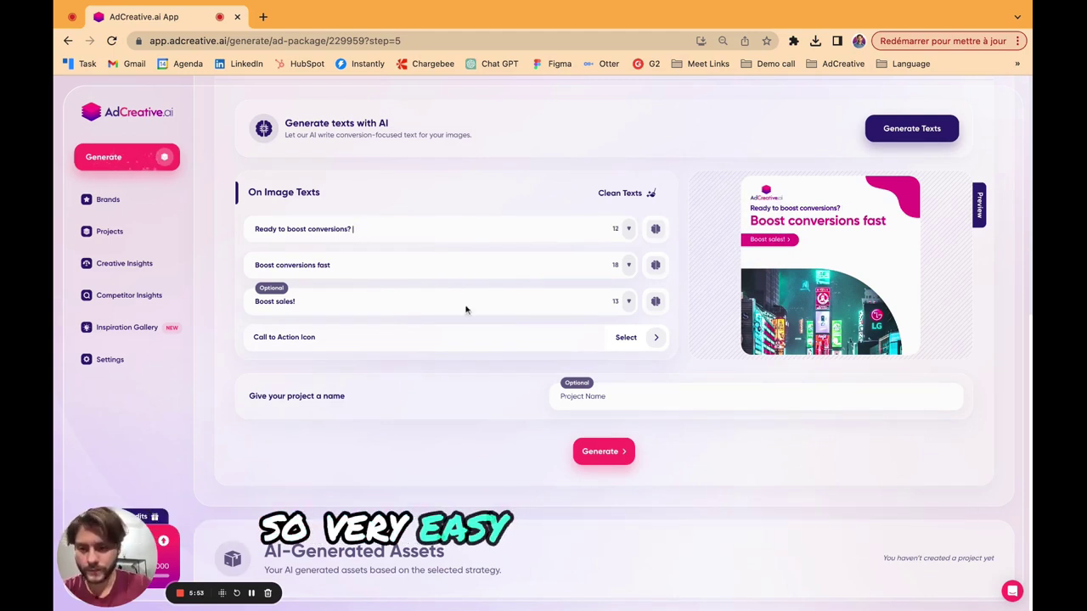
Replace the 'Boost sales!' line with the alternative 'Increase conversions!'.
click(627, 302)
scroll(409, 373, down, 1)
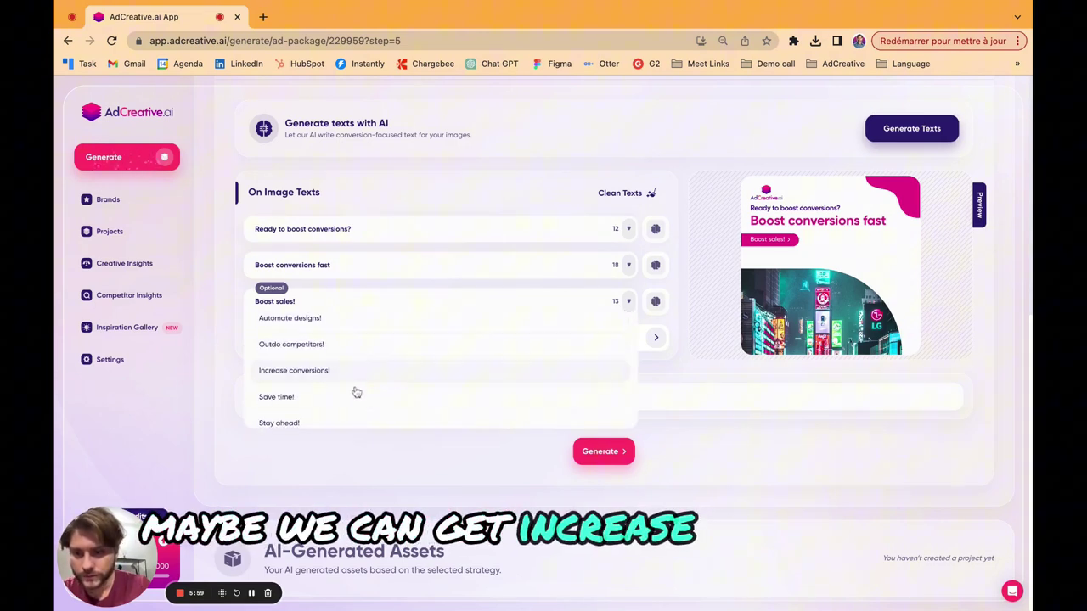
click(362, 376)
Set a rocket as the call-to-action icon and name the project 'test'.
click(655, 338)
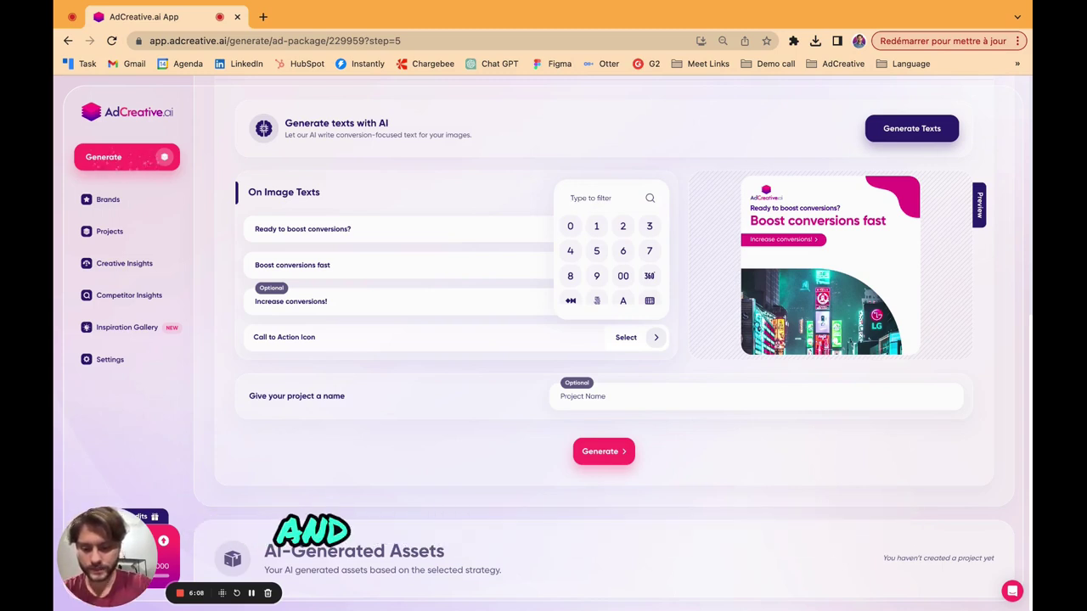
text(Rocket)
click(596, 226)
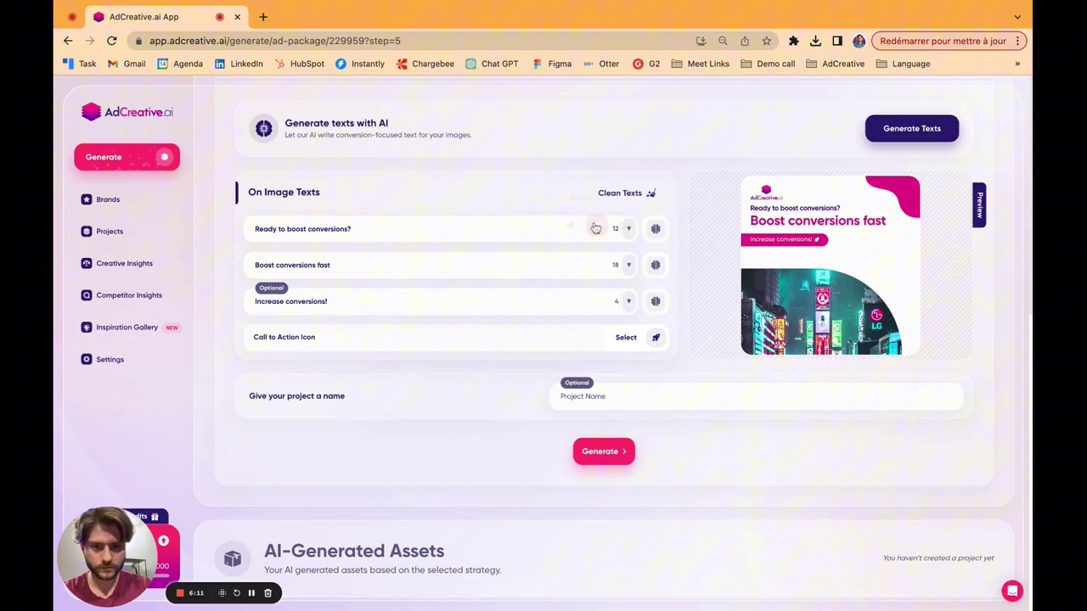
click(565, 395)
text(test)
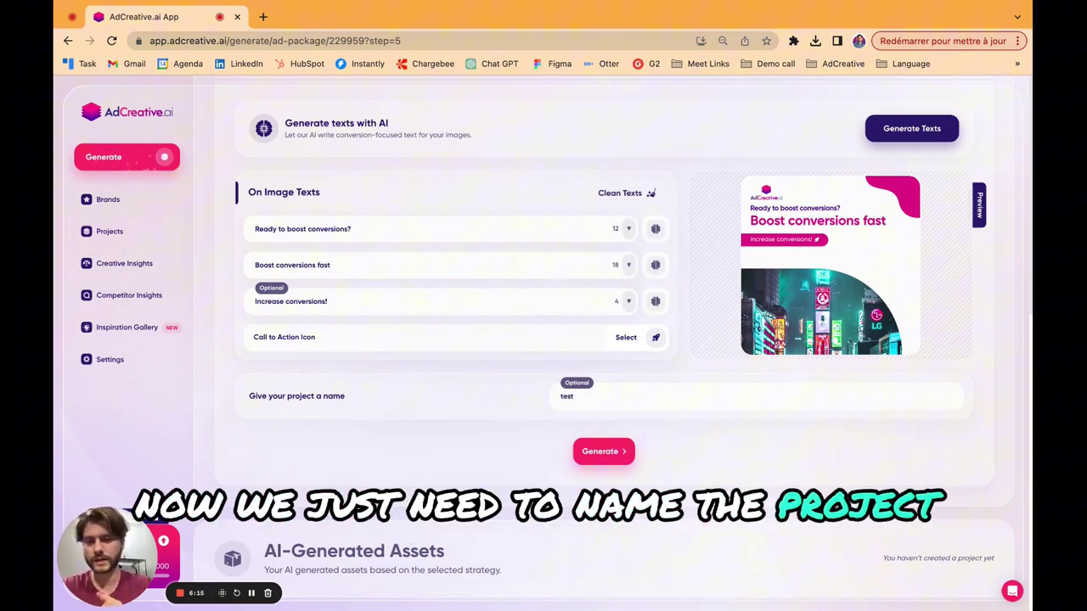
Generate the ad package and let the creatives load, each scoring 100/100.
click(621, 453)
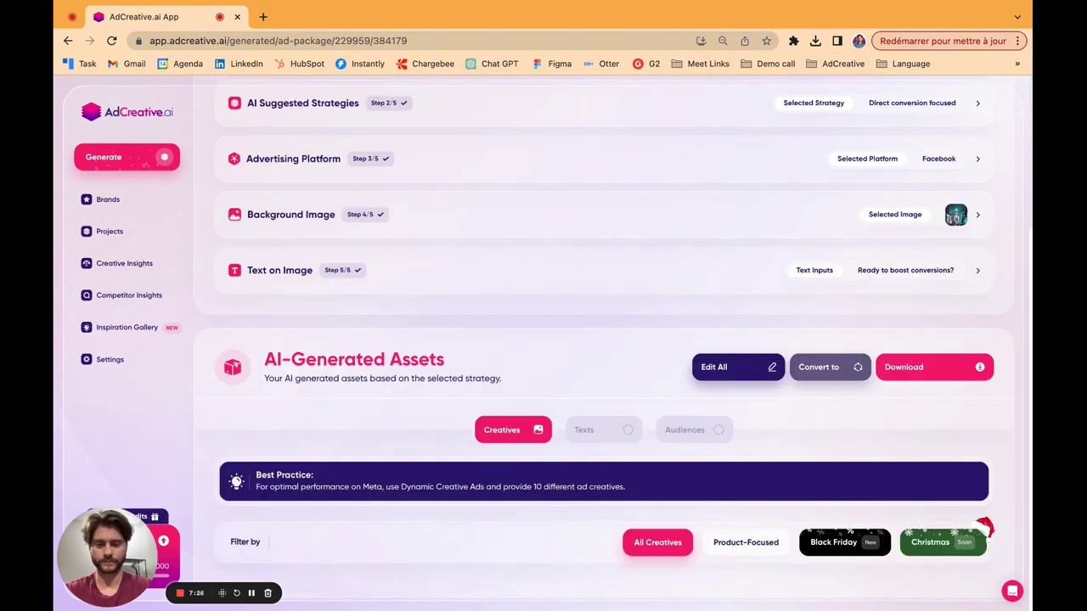
scroll(611, 382, down, 3)
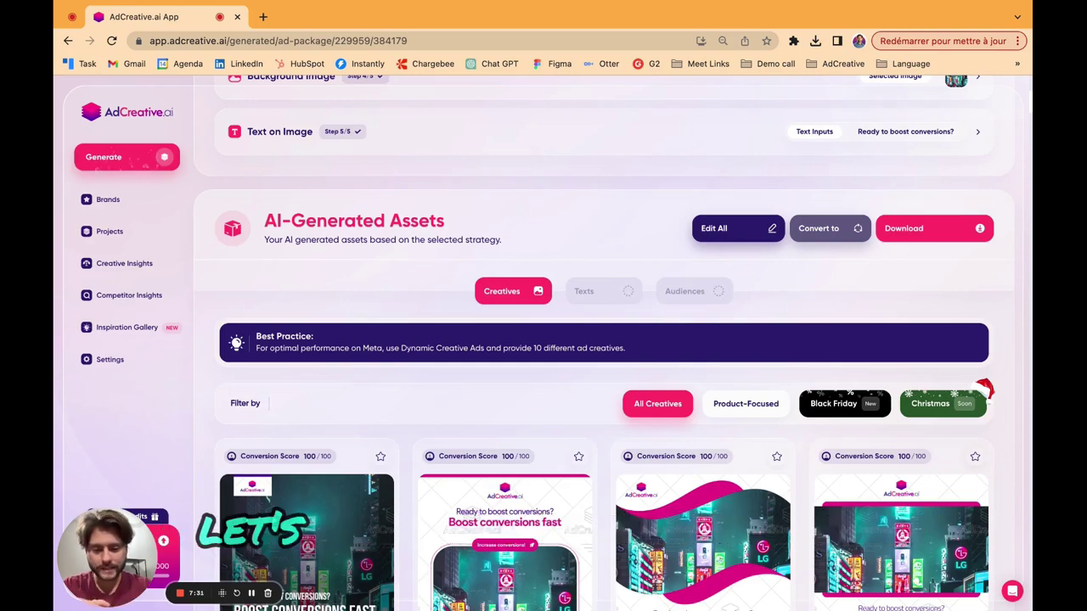
Mark the pink 'Boost conversions fast' creative and another design for download.
scroll(611, 382, down, 3)
scroll(607, 344, down, 5)
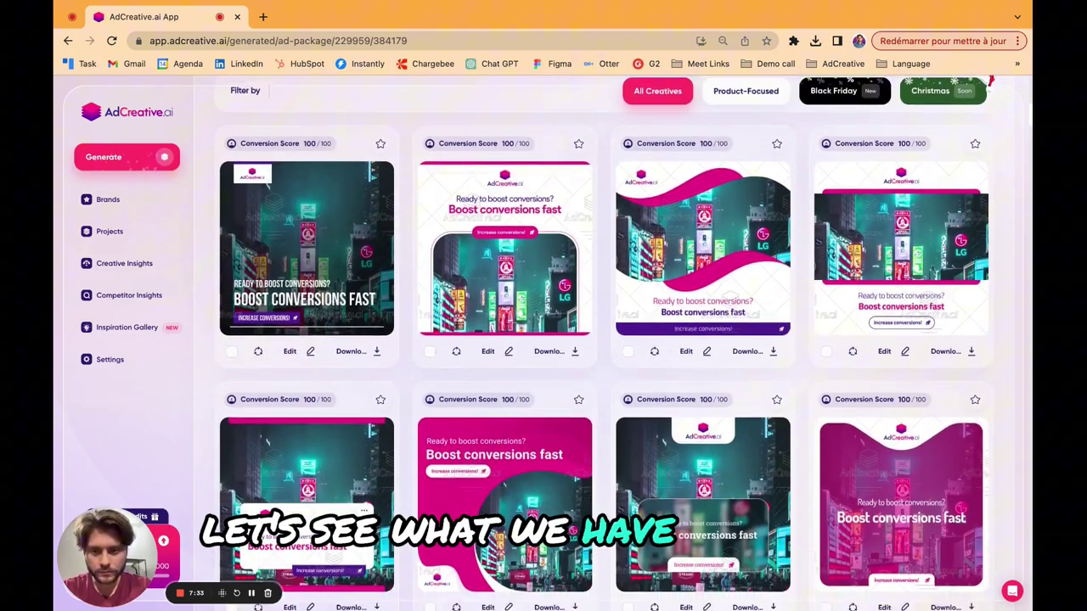
scroll(594, 340, down, 1)
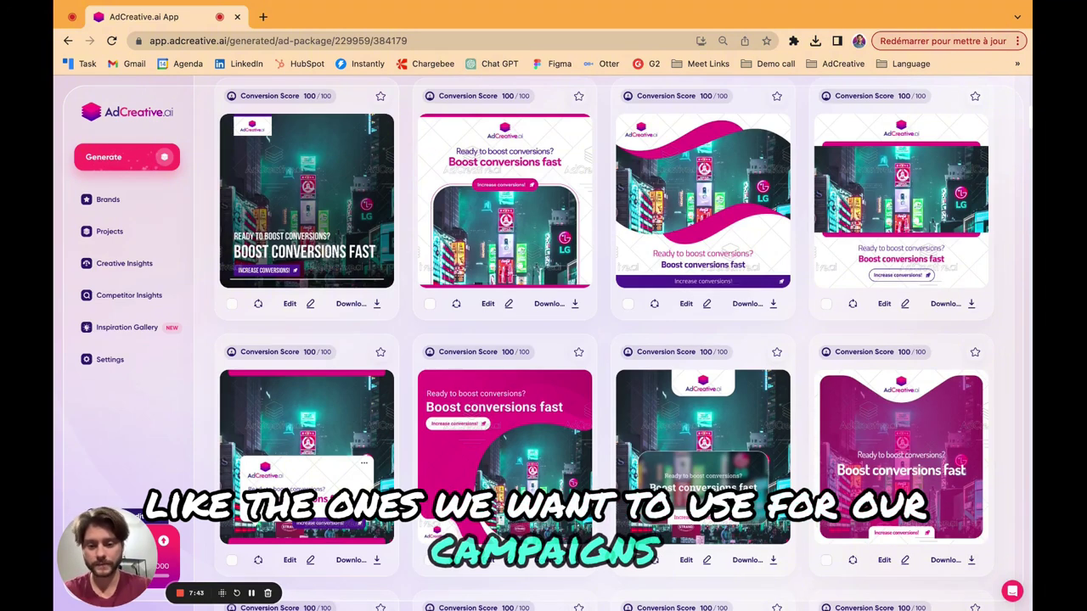
scroll(604, 343, down, 1)
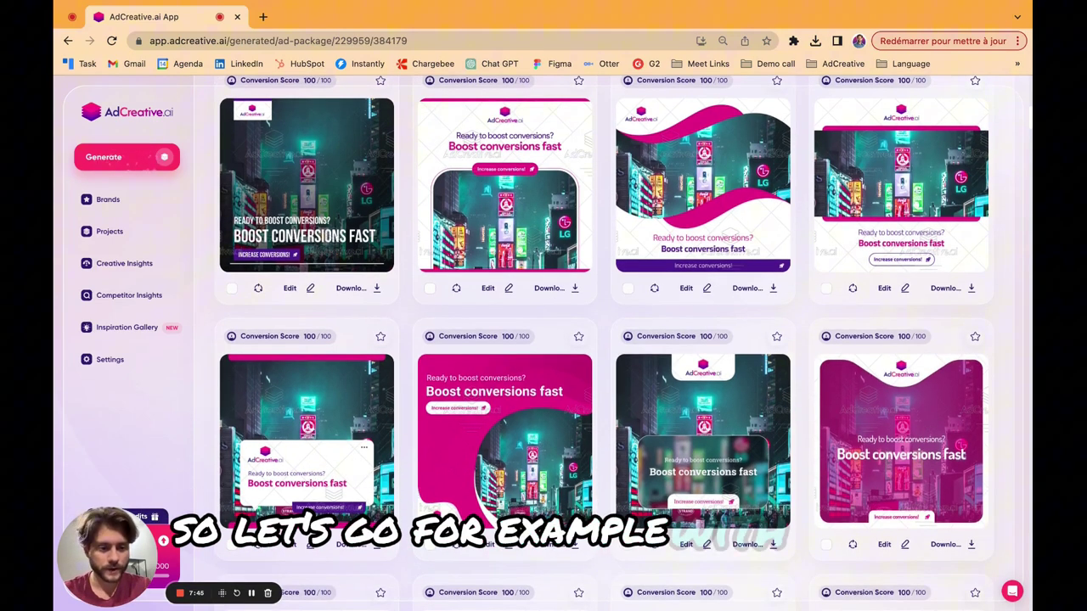
scroll(606, 343, down, 2)
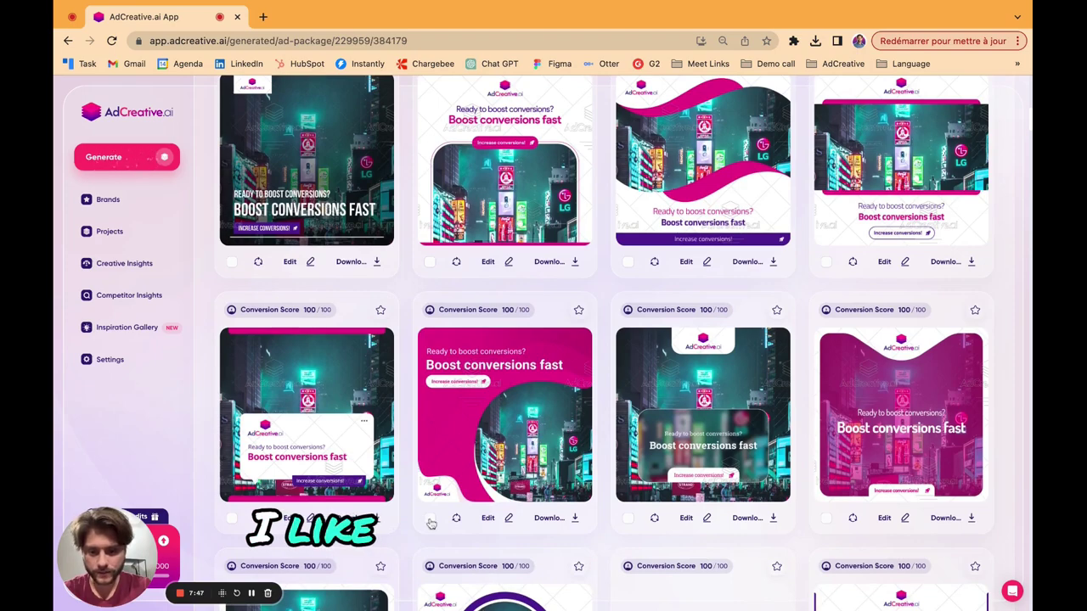
scroll(430, 493, down, 3)
click(430, 468)
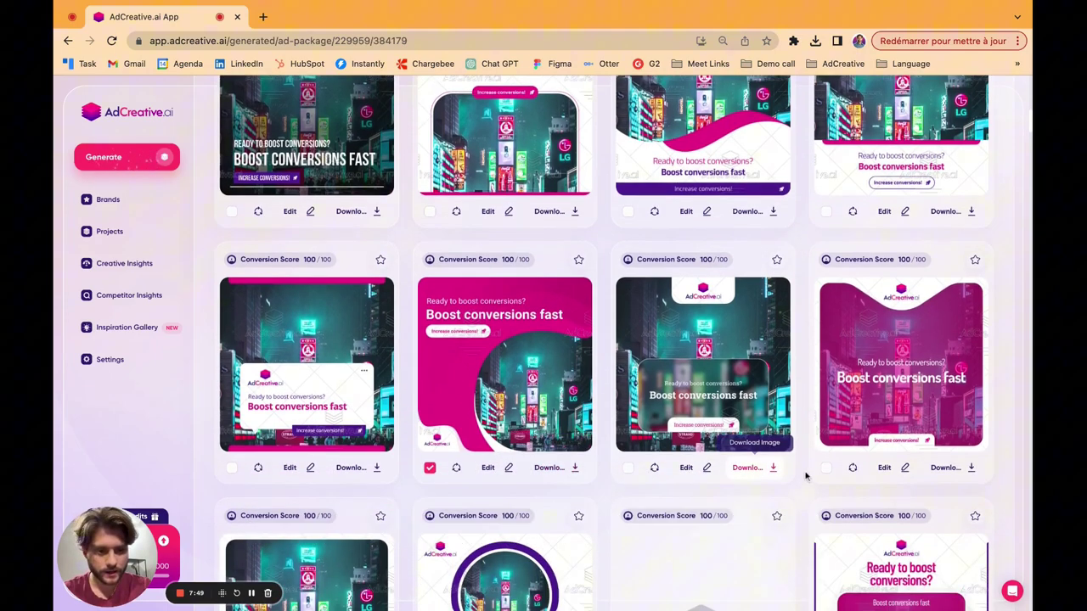
scroll(783, 472, down, 10)
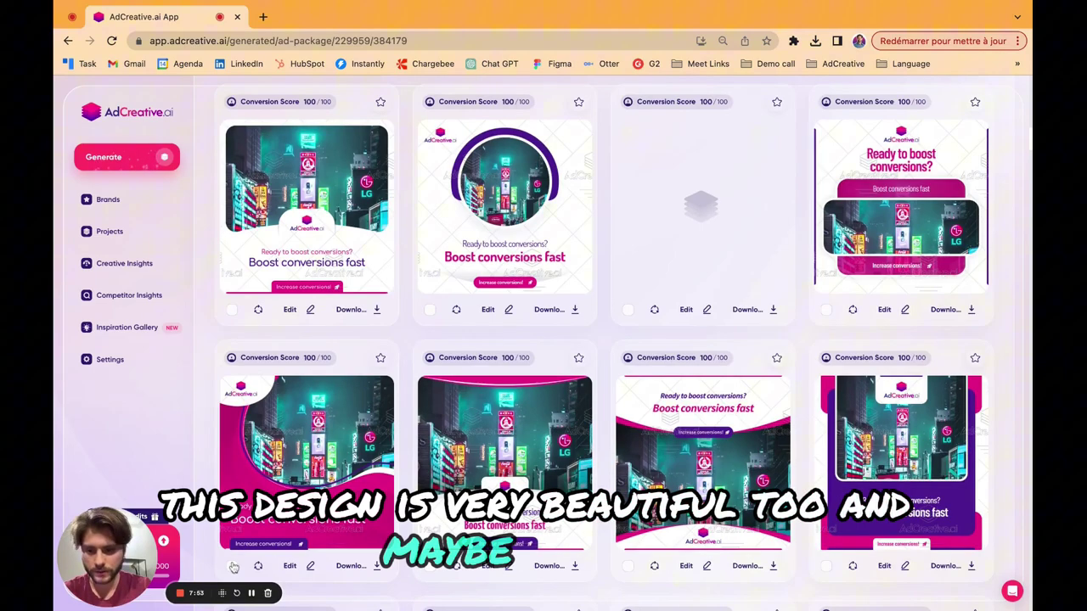
click(232, 567)
scroll(582, 379, up, 10)
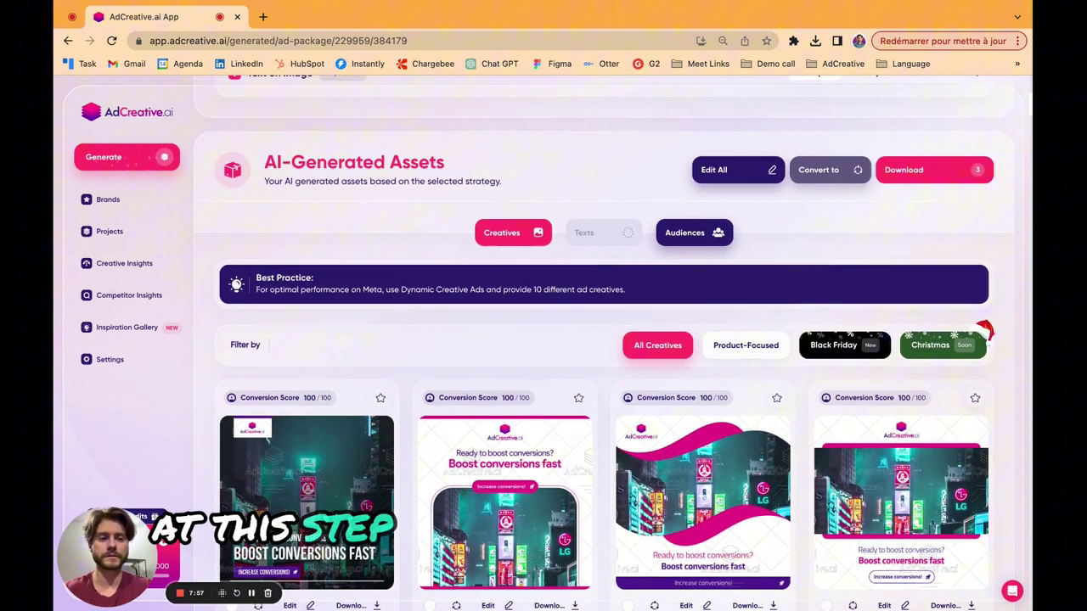
Download the three selected creatives with Download Selected.
click(918, 171)
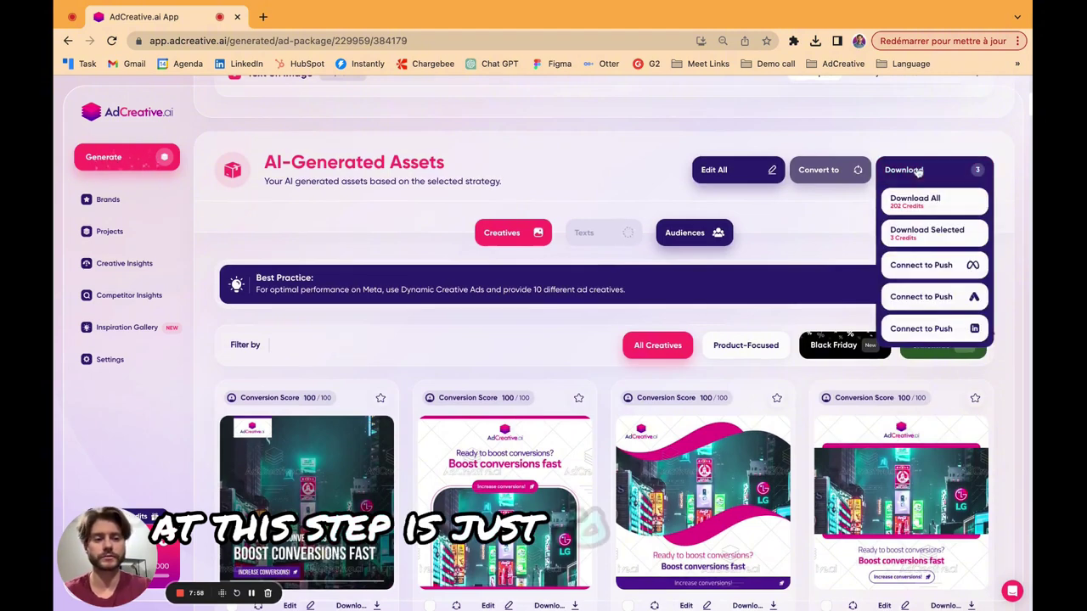
click(923, 240)
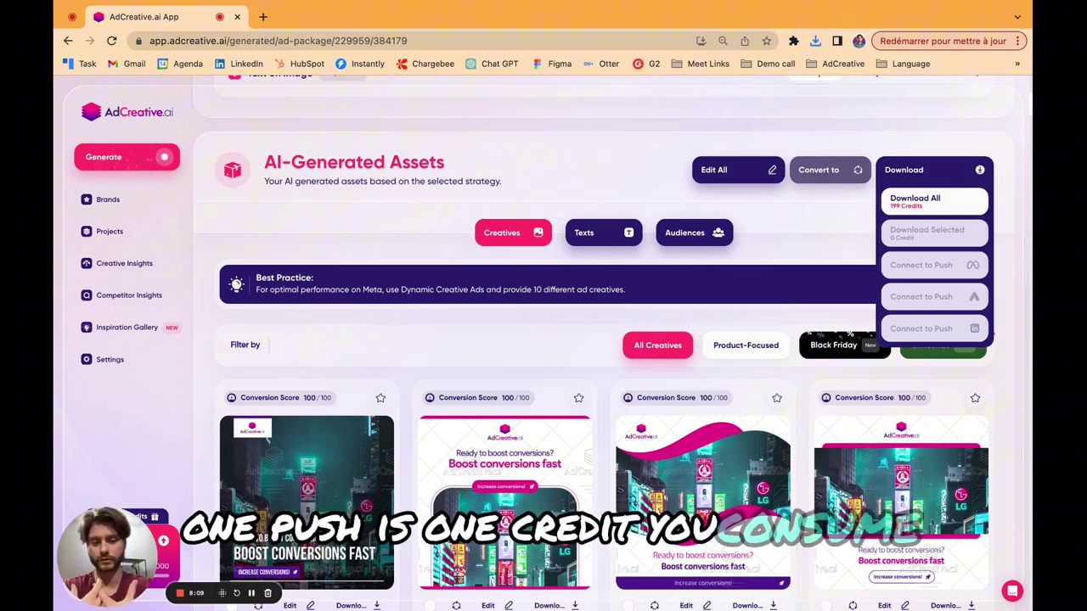
click(582, 335)
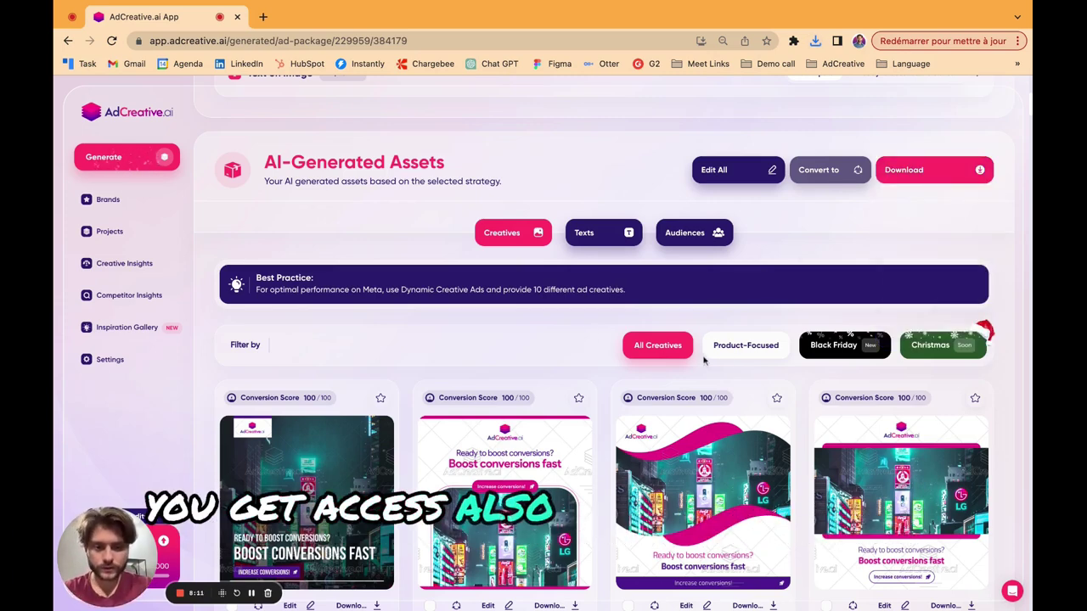
Browse the Product-Focused and Black Friday creative sets, then return to All Creatives.
click(737, 346)
scroll(622, 472, down, 2)
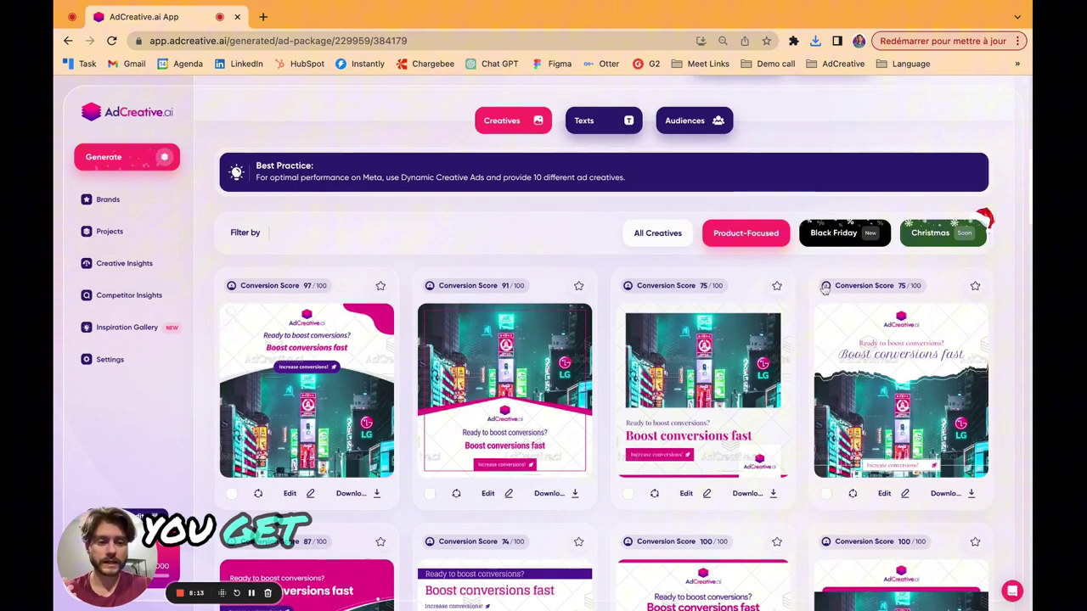
click(838, 242)
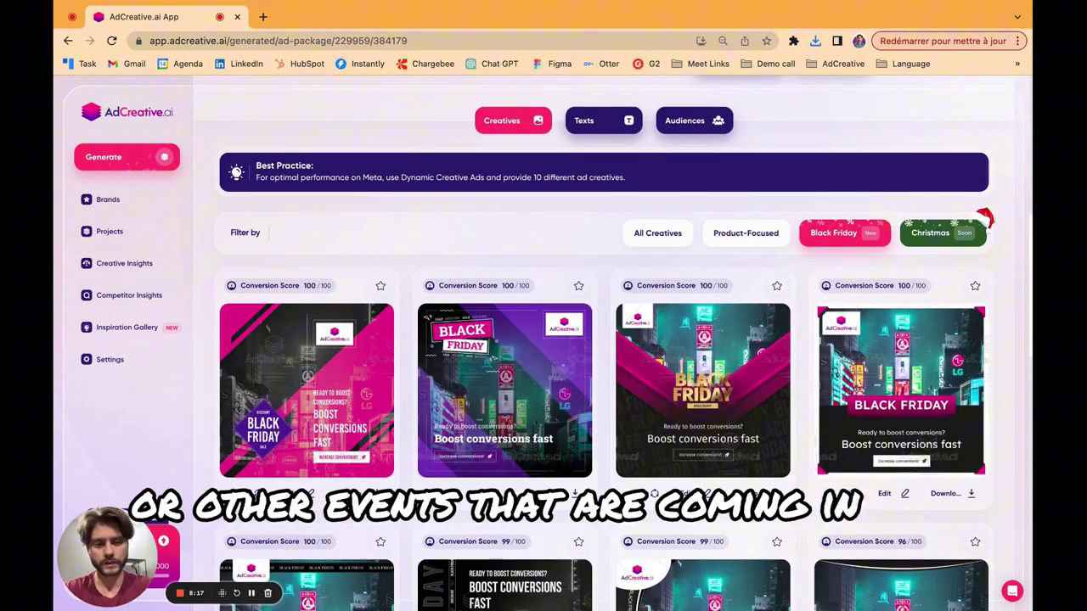
click(654, 234)
scroll(478, 410, down, 1)
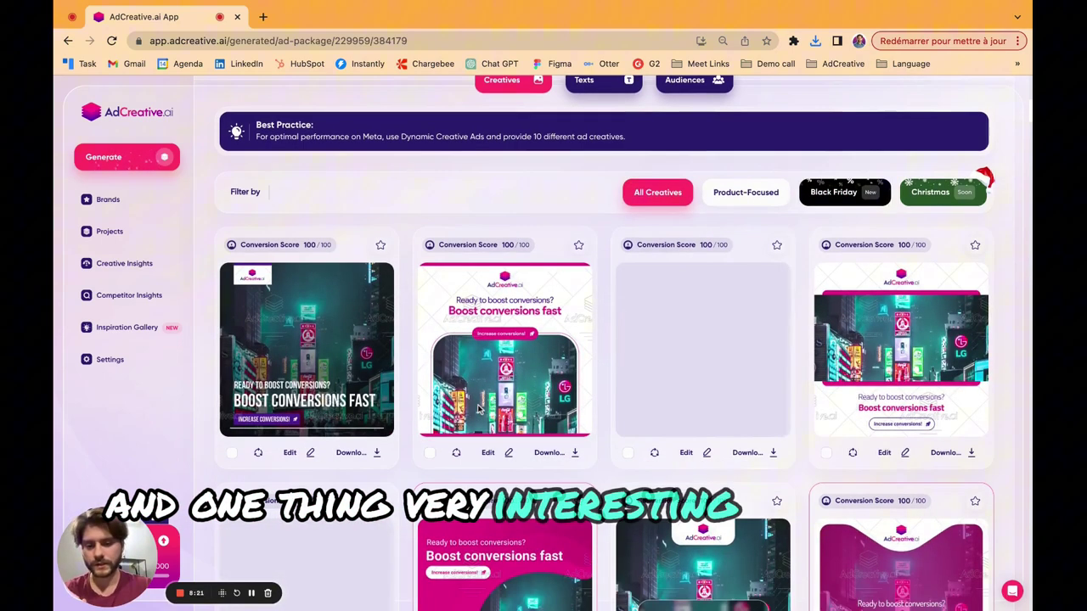
click(459, 457)
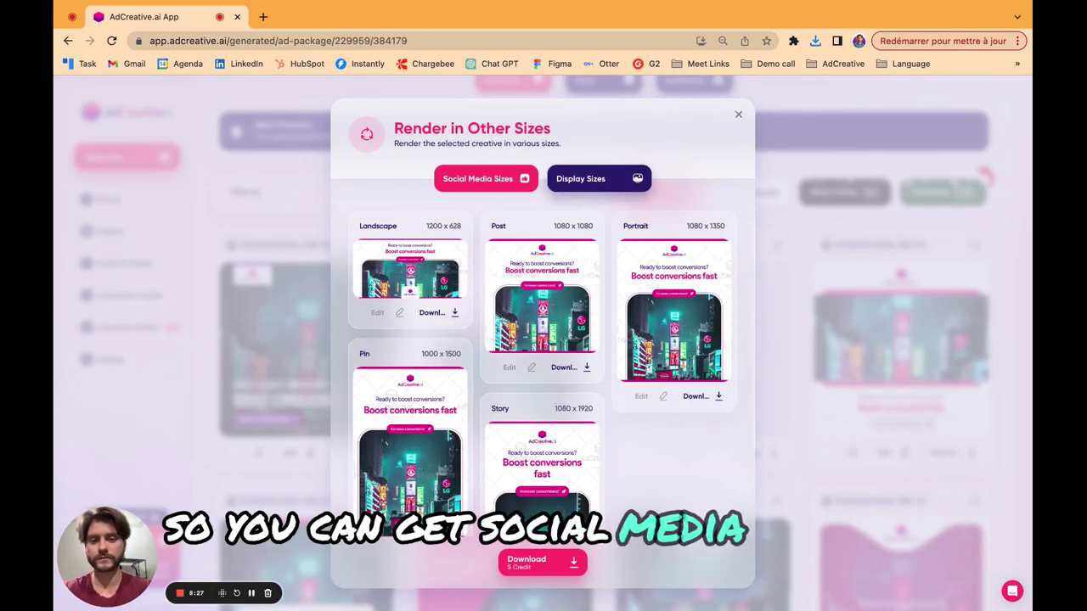
click(594, 180)
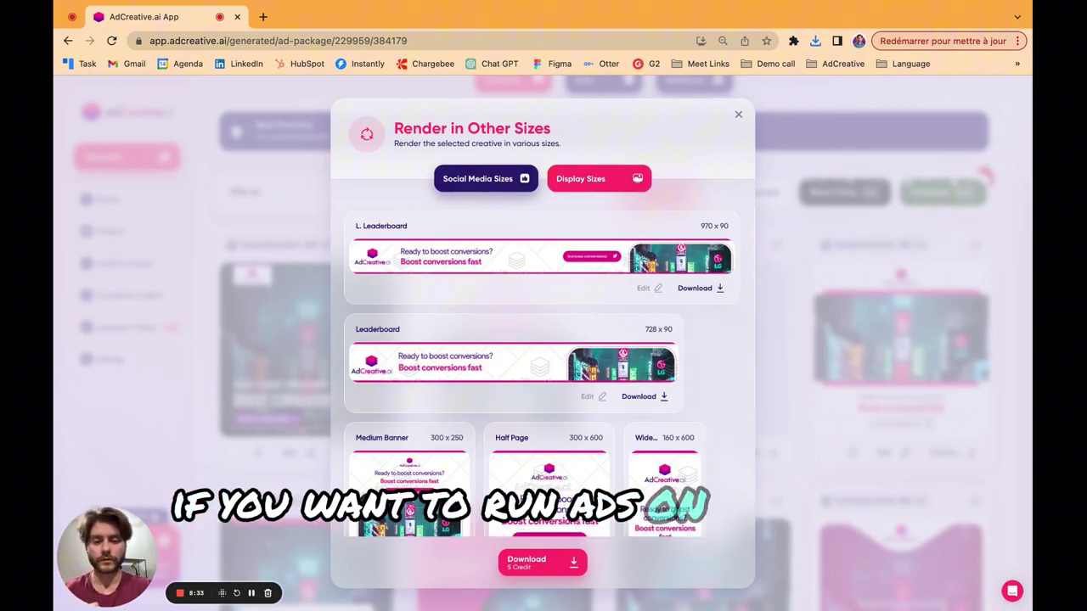
click(738, 113)
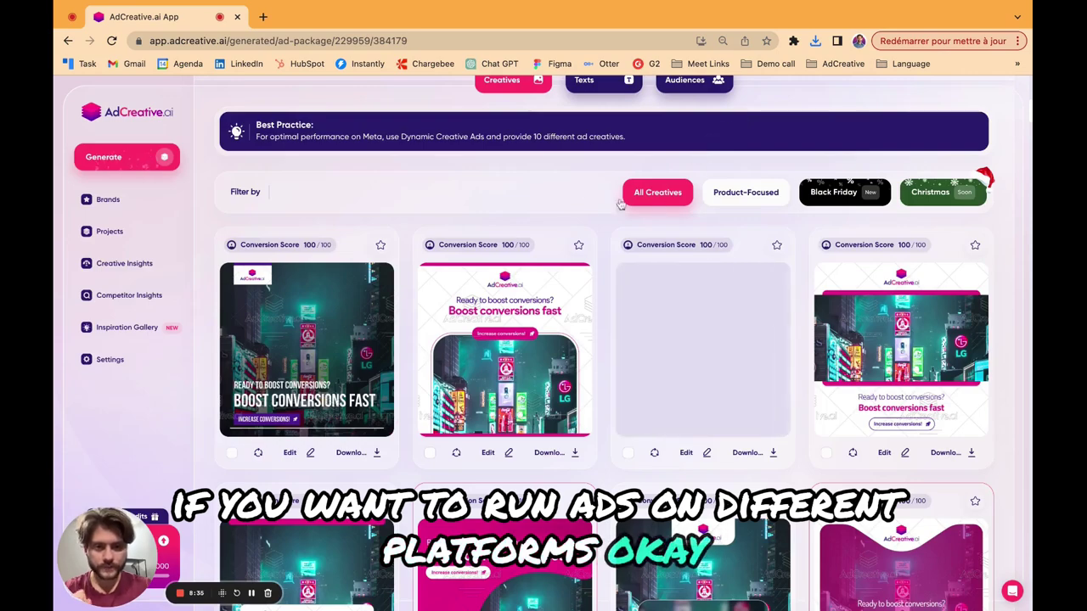
Show the AI ad texts, each scored 90/100 and built on PAS and AIDA formulas.
scroll(621, 204, up, 2)
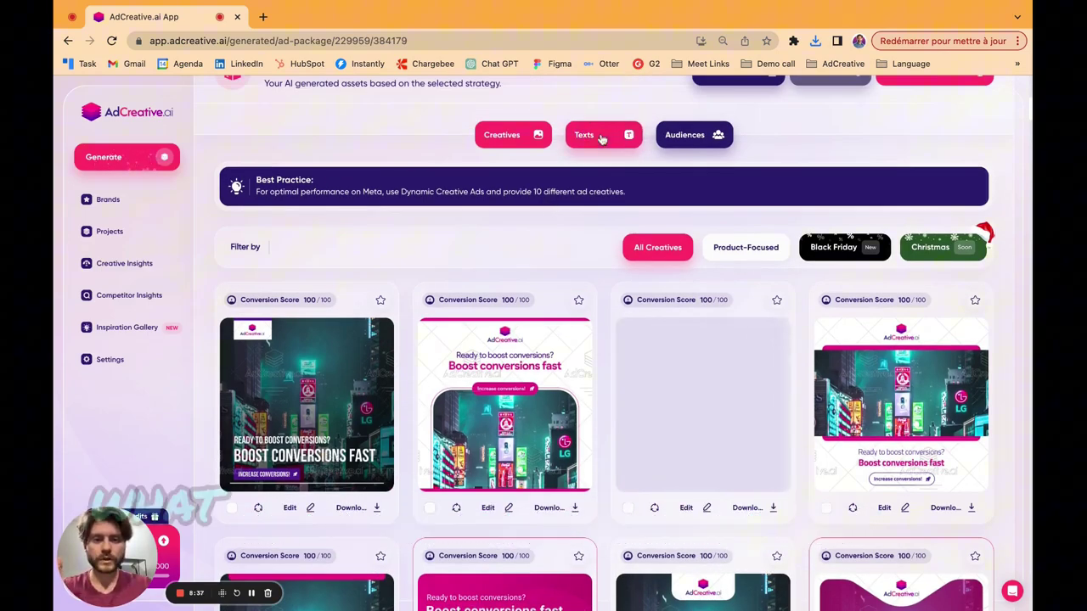
click(601, 139)
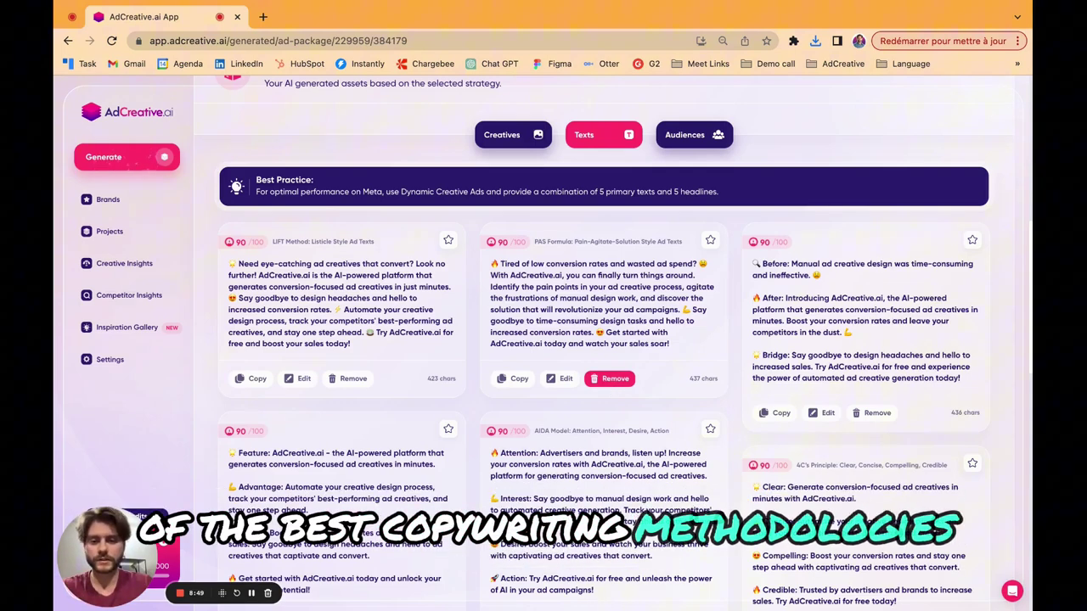
scroll(615, 378, down, 2)
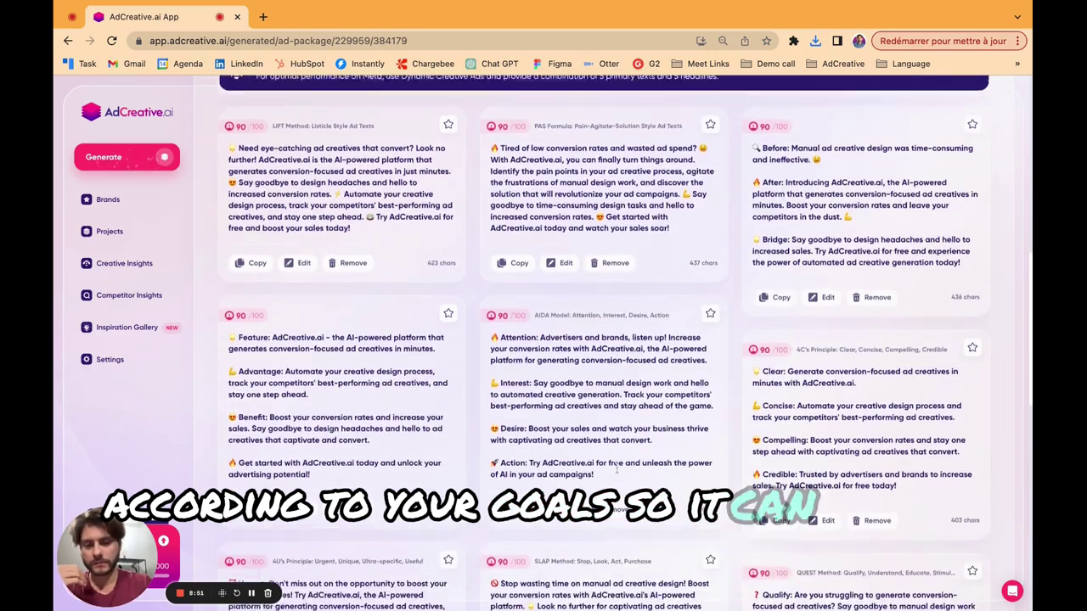
scroll(679, 221, up, 3)
Show the six suggested audiences, the top one scoring 90 for ages 35–54.
click(698, 158)
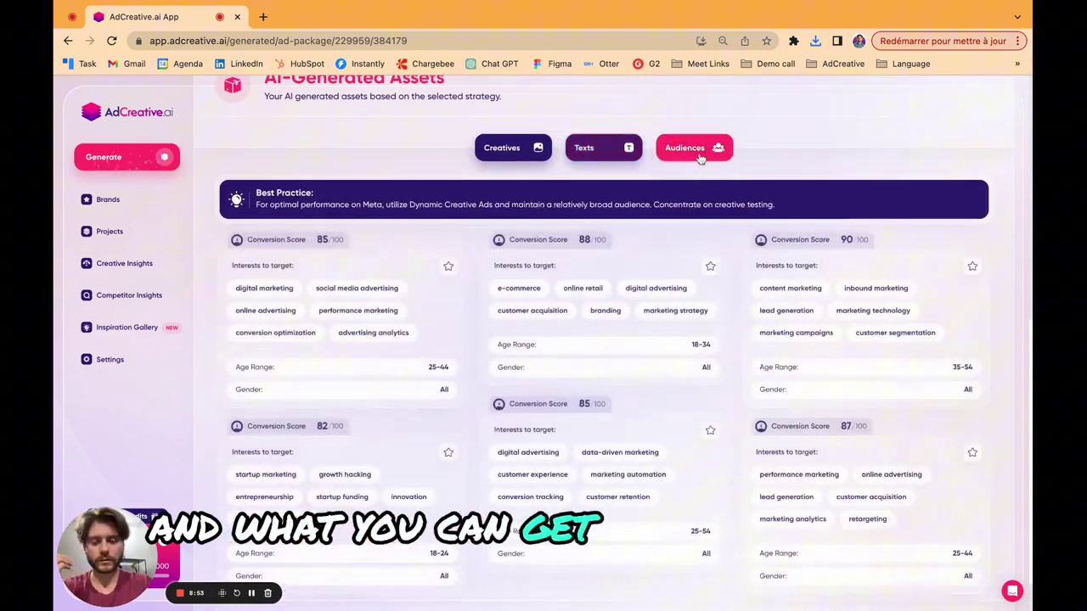